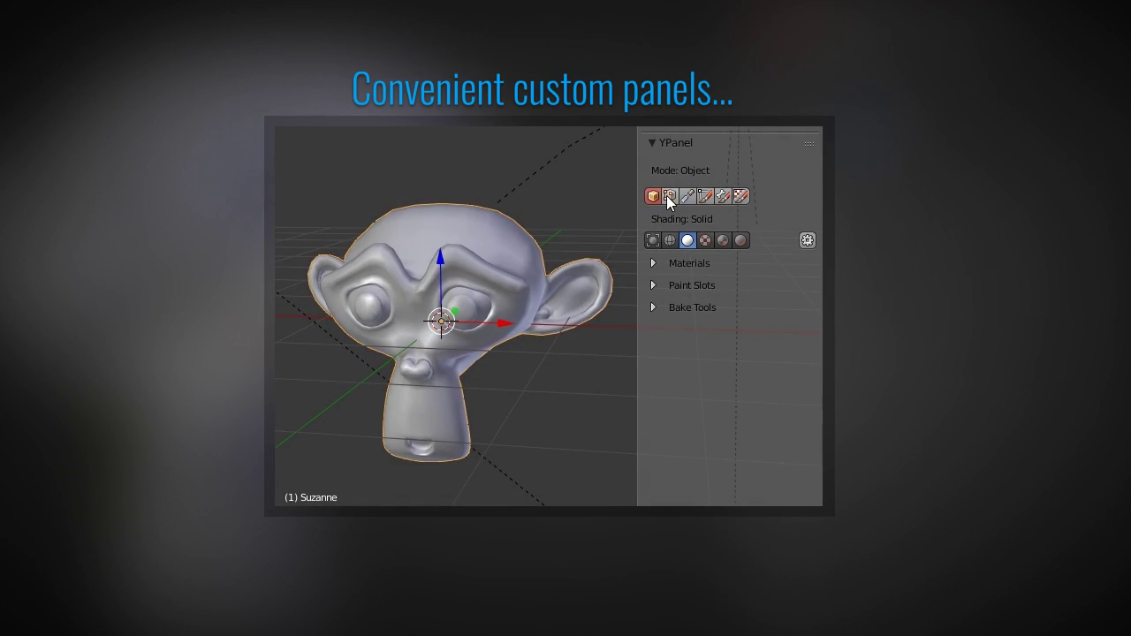
Step: Toggle Suzanne into Edit Mode and back to Object Mode, then set Material shading
{"action": "left_click", "coordinate": [667, 195]}
{"action": "left_click", "coordinate": [653, 197]}
{"action": "left_click", "coordinate": [706, 240]}
{"action": "left_click", "coordinate": [724, 240]}
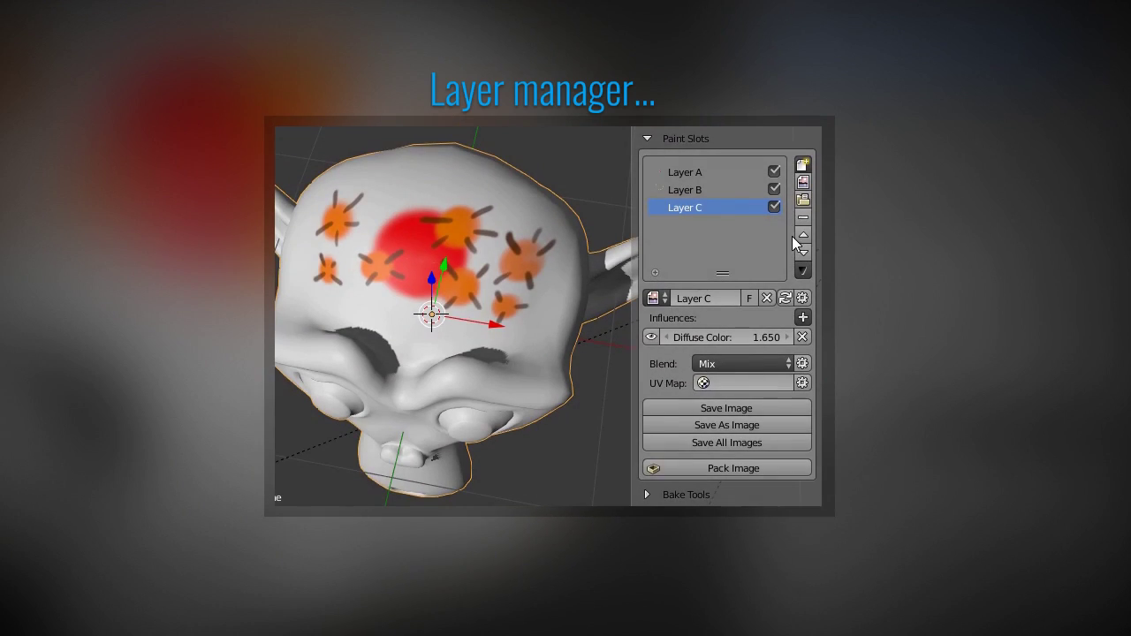
Step: Move Layer C to the top of the paint layers, then down to the bottom
{"action": "left_click", "coordinate": [803, 235]}
{"action": "left_click", "coordinate": [804, 235]}
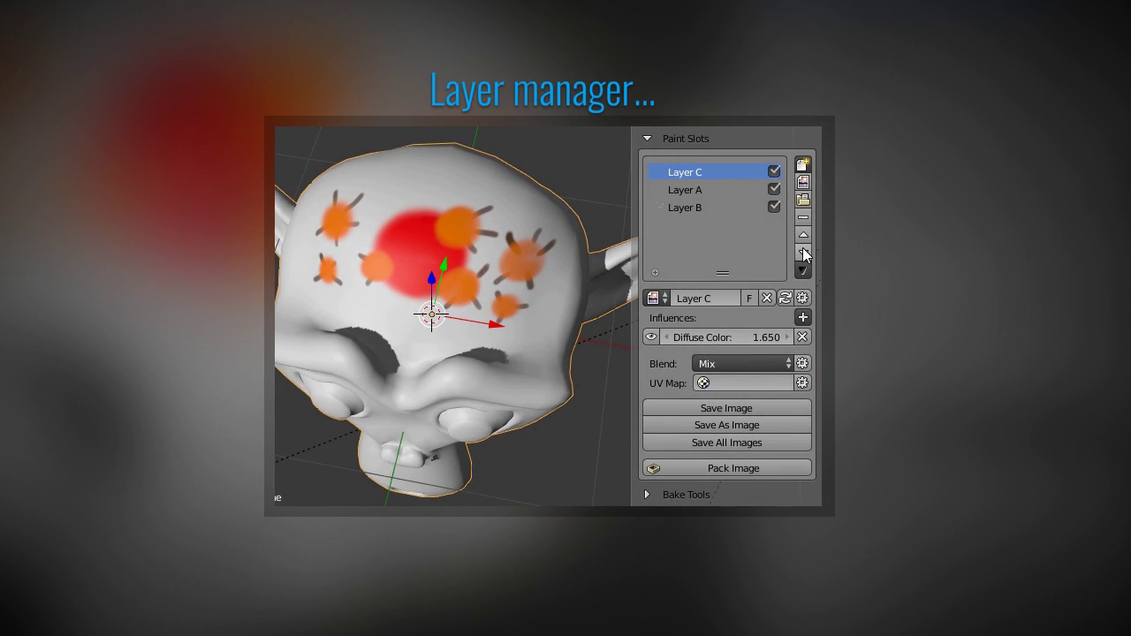
{"action": "left_click", "coordinate": [803, 253]}
{"action": "left_click", "coordinate": [803, 253]}
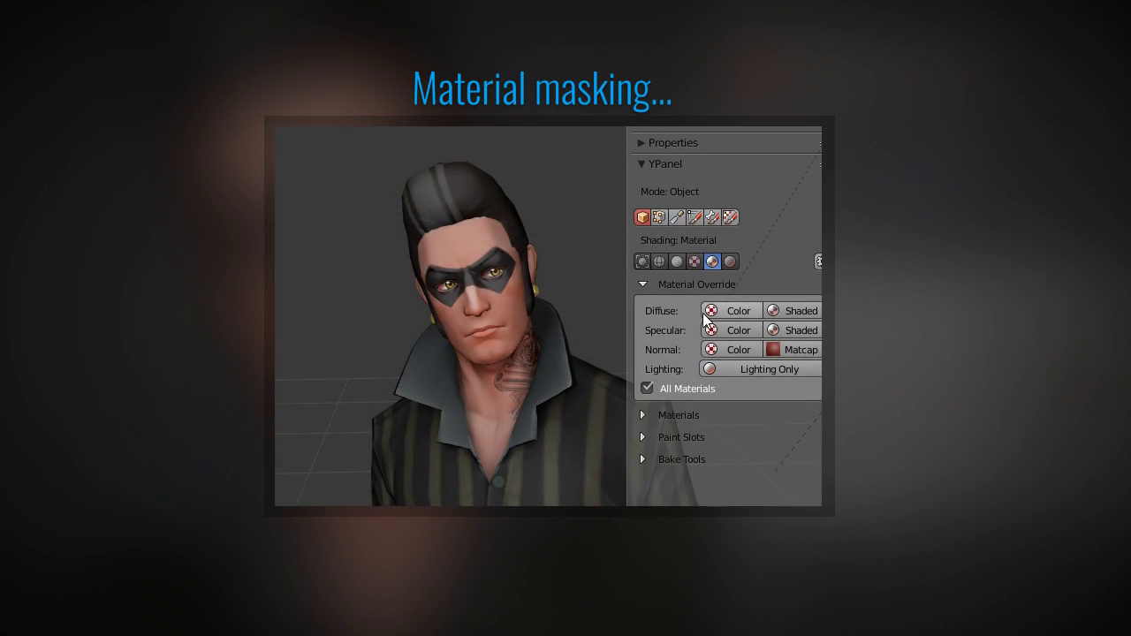
Step: Try flat-colour diffuse, specular and normal overrides, then preview the normals through a matcap
{"action": "left_click", "coordinate": [733, 311]}
{"action": "left_click", "coordinate": [725, 331]}
{"action": "left_click", "coordinate": [715, 349]}
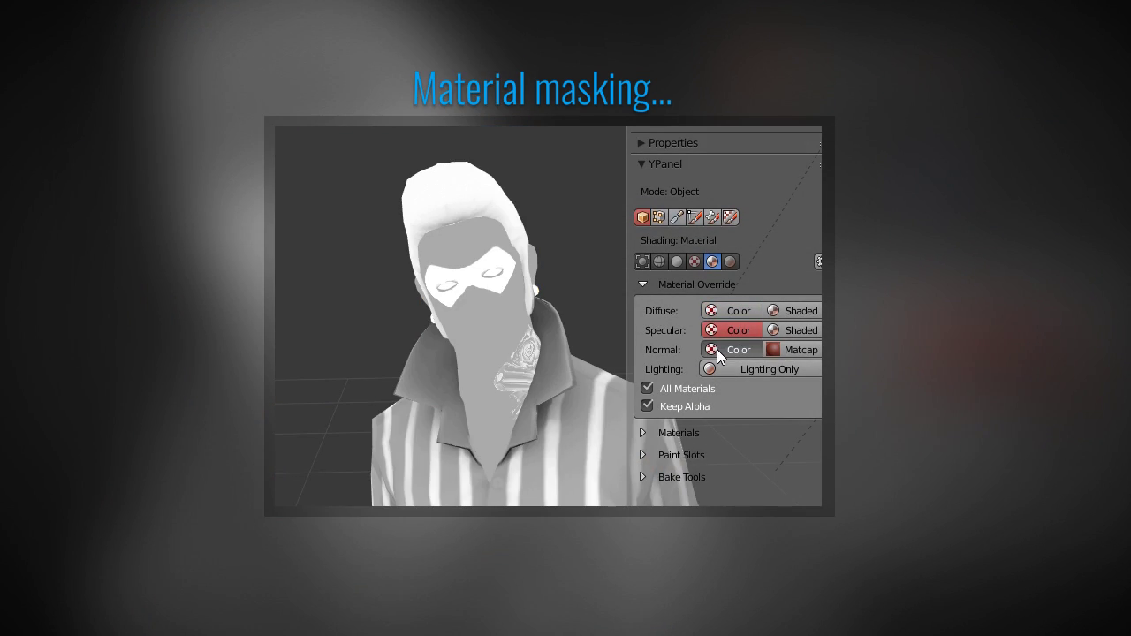
{"action": "left_click", "coordinate": [785, 349]}
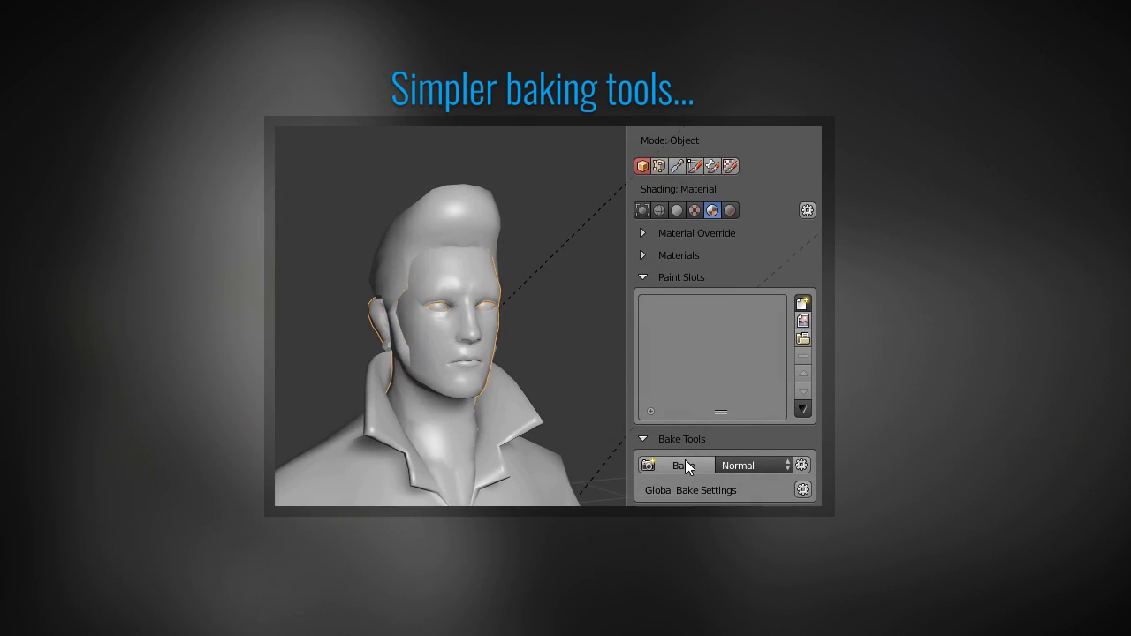
{"action": "mouse_move", "coordinate": [622, 467]}
{"action": "middle_mouse_down"}
{"action": "mouse_move", "coordinate": [589, 472]}
{"action": "mouse_move", "coordinate": [700, 462]}
{"action": "mouse_move", "coordinate": [590, 465]}
{"action": "middle_mouse_up"}
Step: Bake the head's normal map with Normal selected in Bake Tools
{"action": "left_click", "coordinate": [679, 467]}
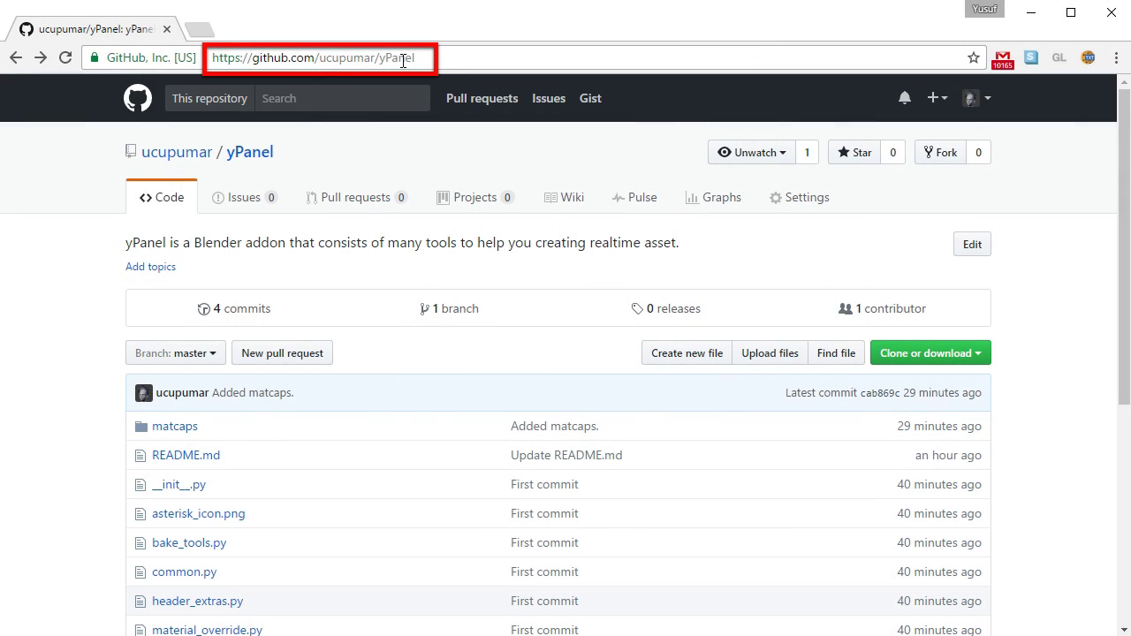
Step: Download the yPanel repository as a ZIP file from GitHub
{"action": "left_click", "coordinate": [960, 361]}
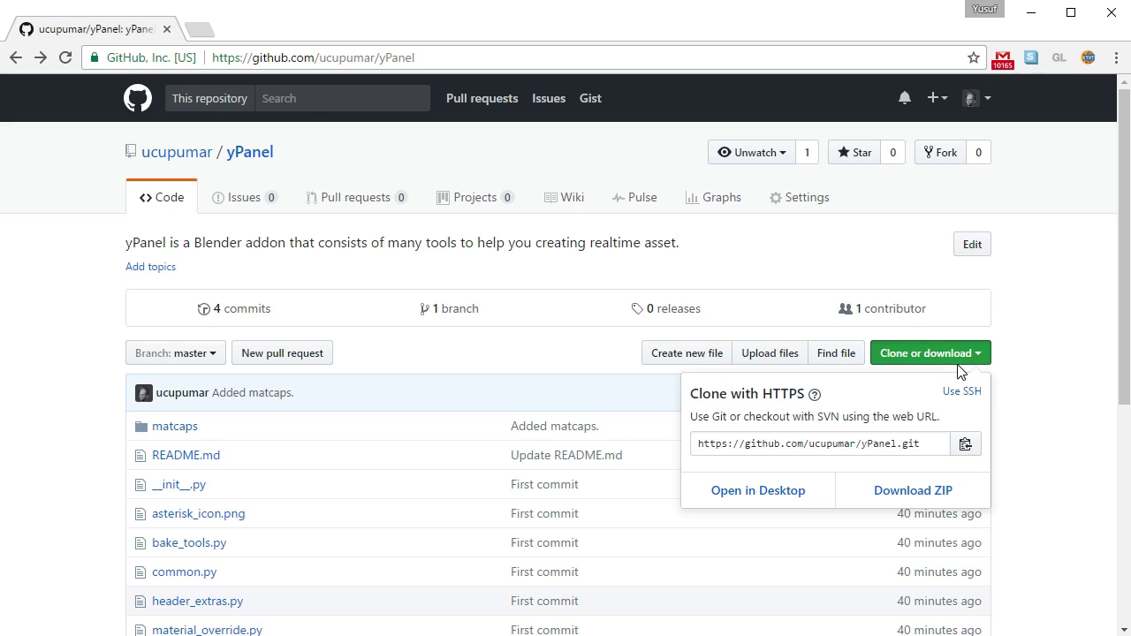
{"action": "left_click", "coordinate": [937, 495]}
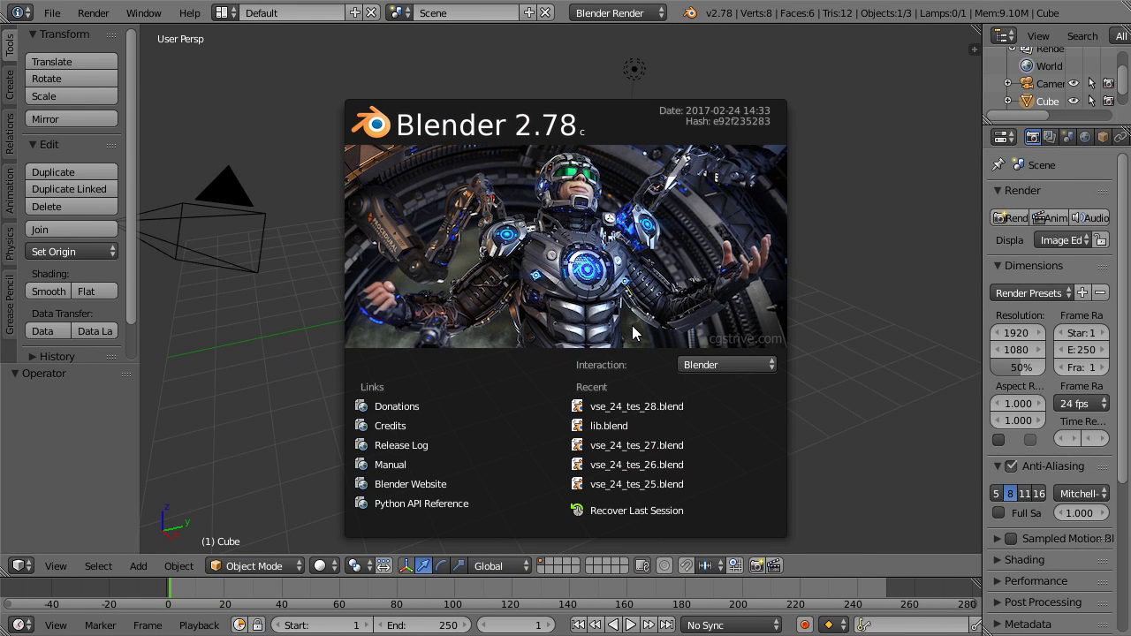
Step: Install yPanel-master.zip as an add-on from the User Preferences Add-ons list
{"action": "left_click", "coordinate": [633, 333]}
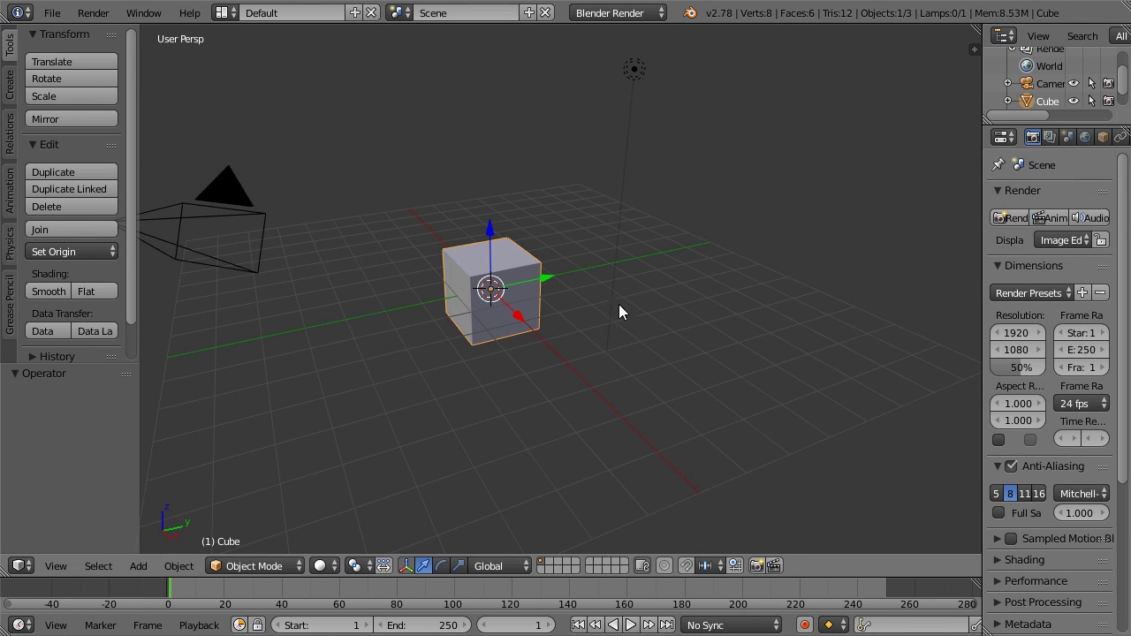
{"action": "left_click", "coordinate": [53, 13]}
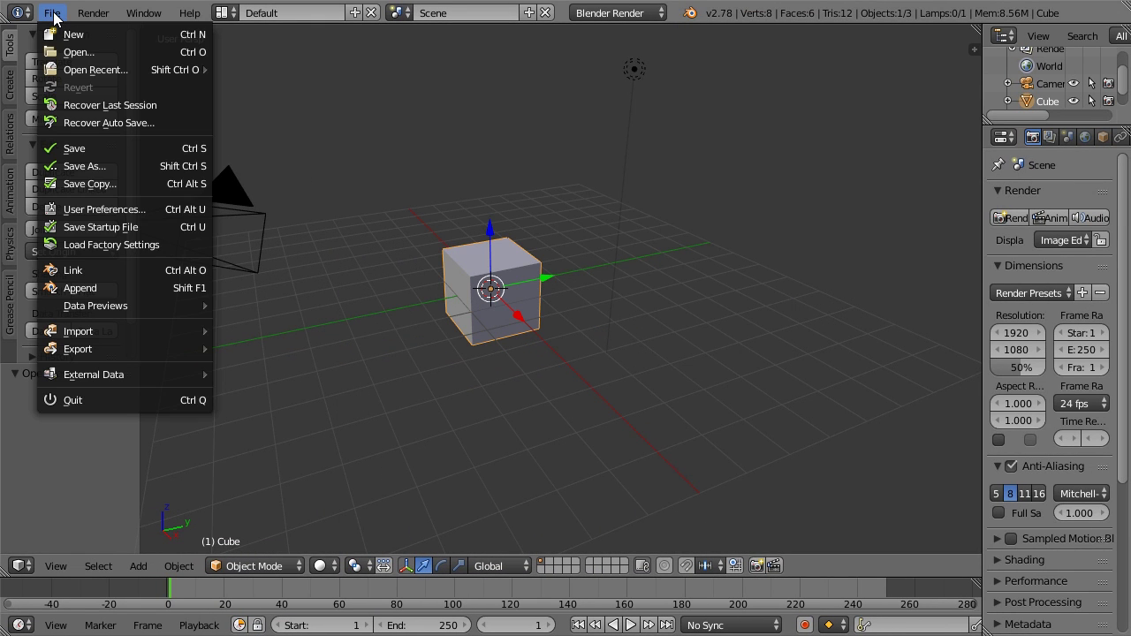
{"action": "left_click", "coordinate": [152, 206]}
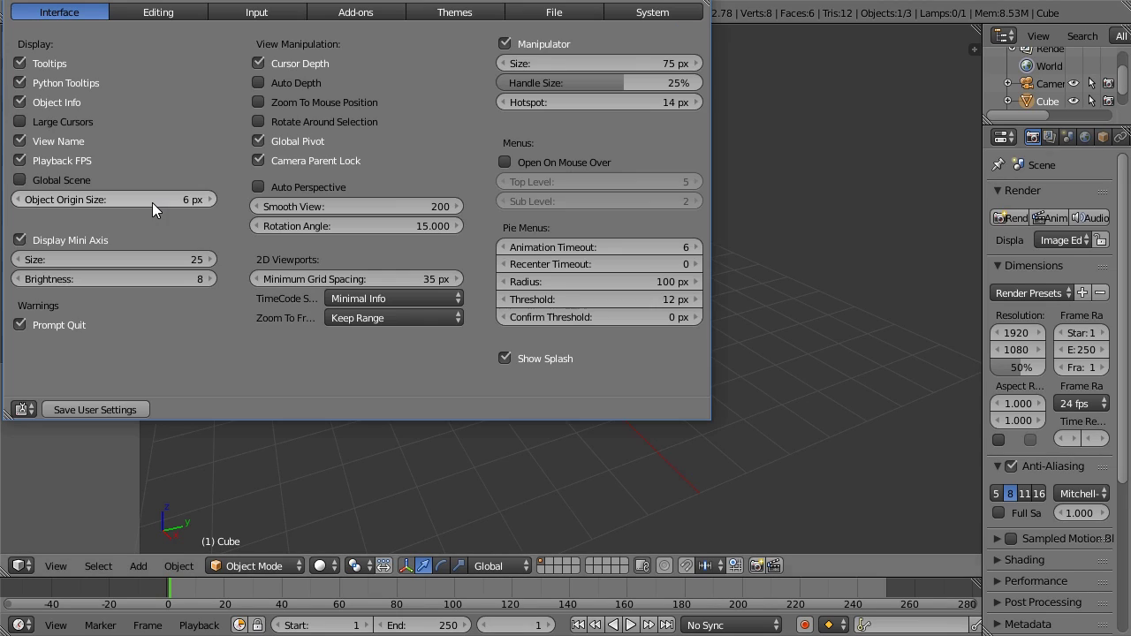
{"action": "left_click", "coordinate": [370, 14]}
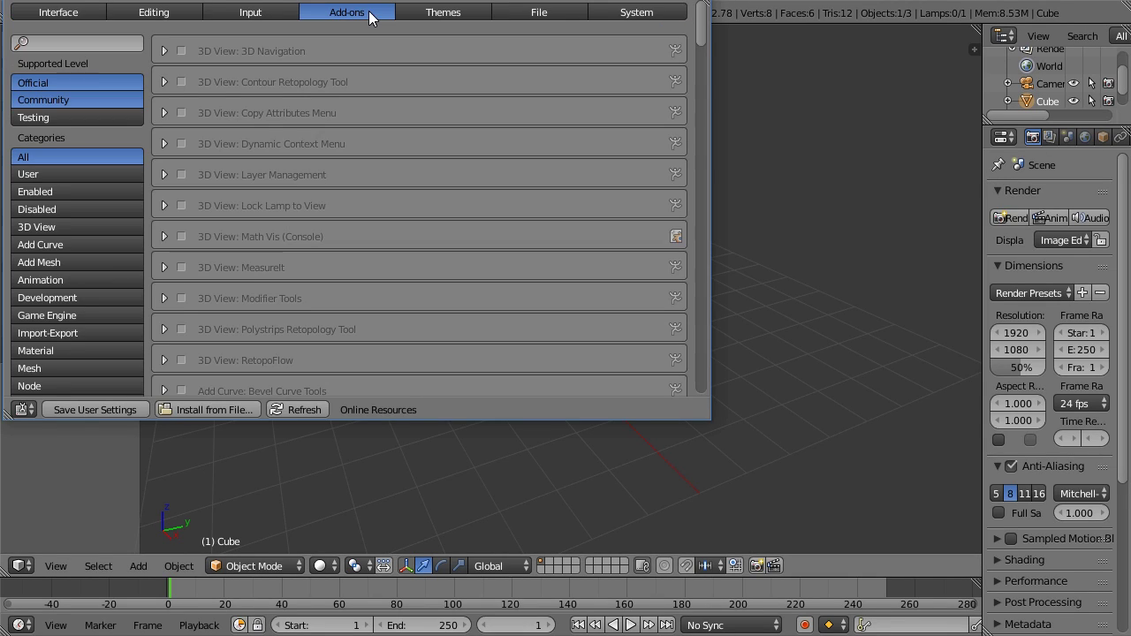
{"action": "left_click", "coordinate": [216, 409]}
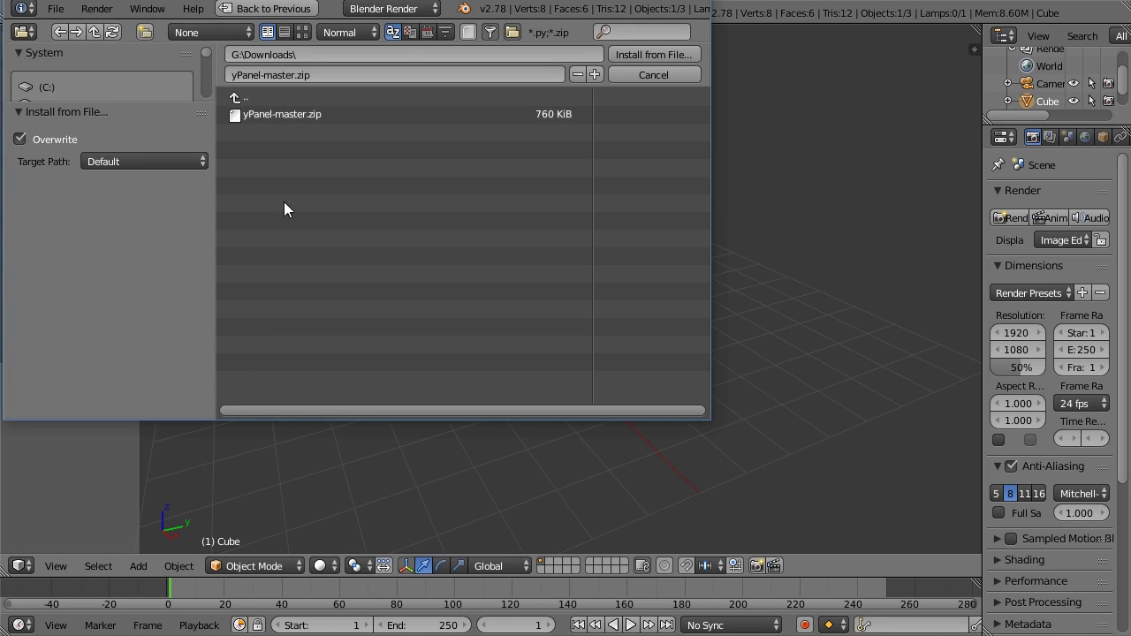
{"action": "left_click", "coordinate": [303, 114]}
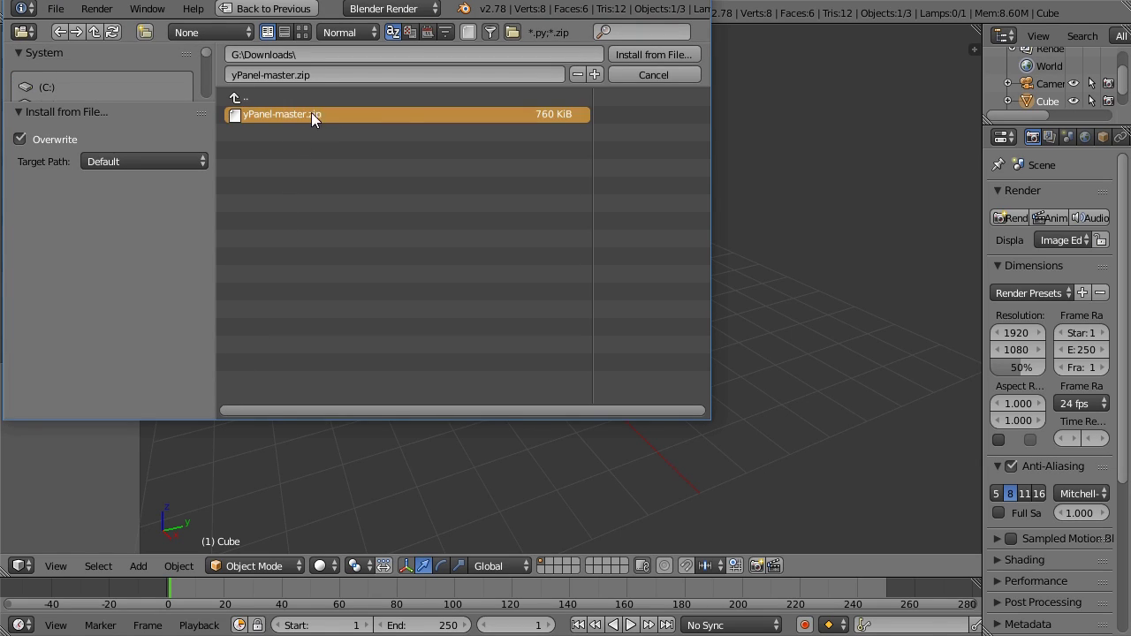
{"action": "left_click", "coordinate": [642, 49]}
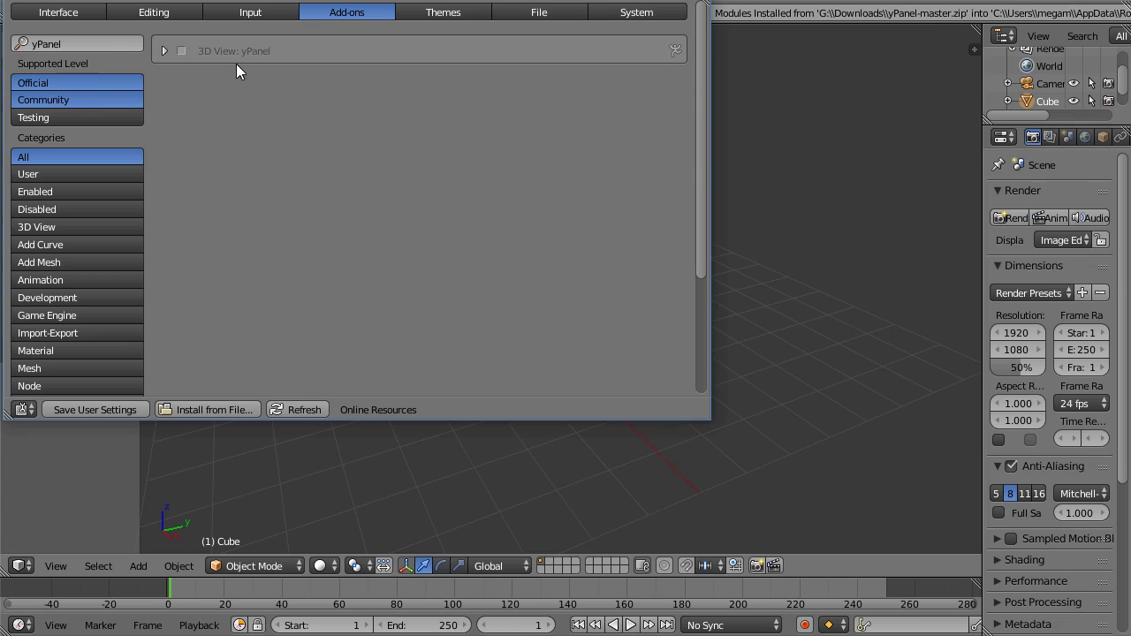
Step: Enable the 3D View: yPanel add-on and save the user settings
{"action": "left_click", "coordinate": [182, 51]}
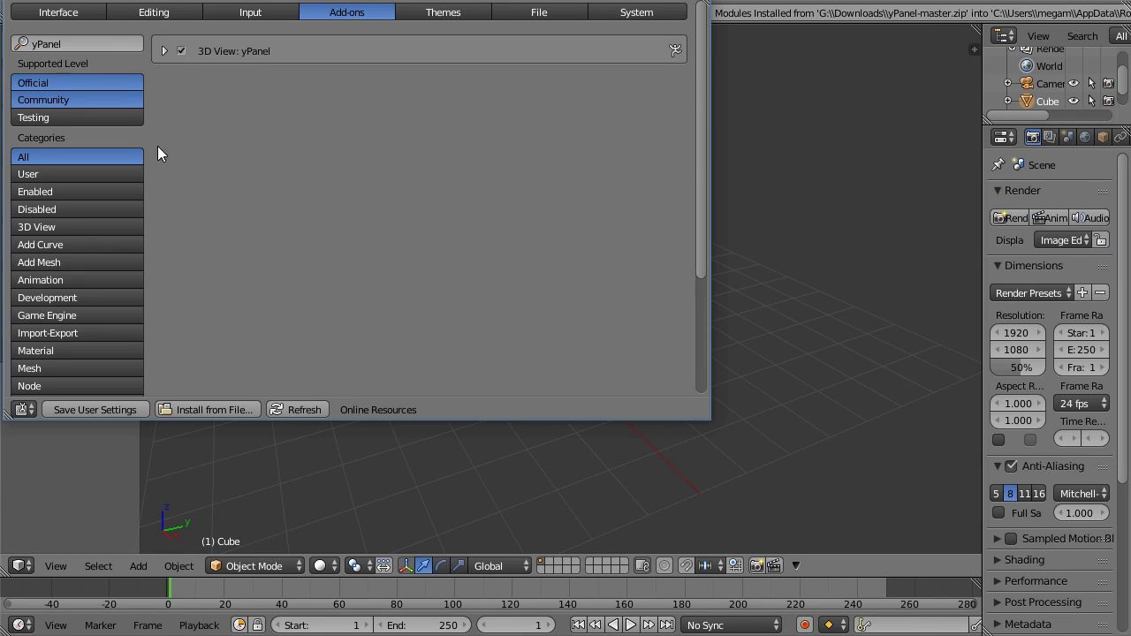
{"action": "left_click", "coordinate": [107, 407]}
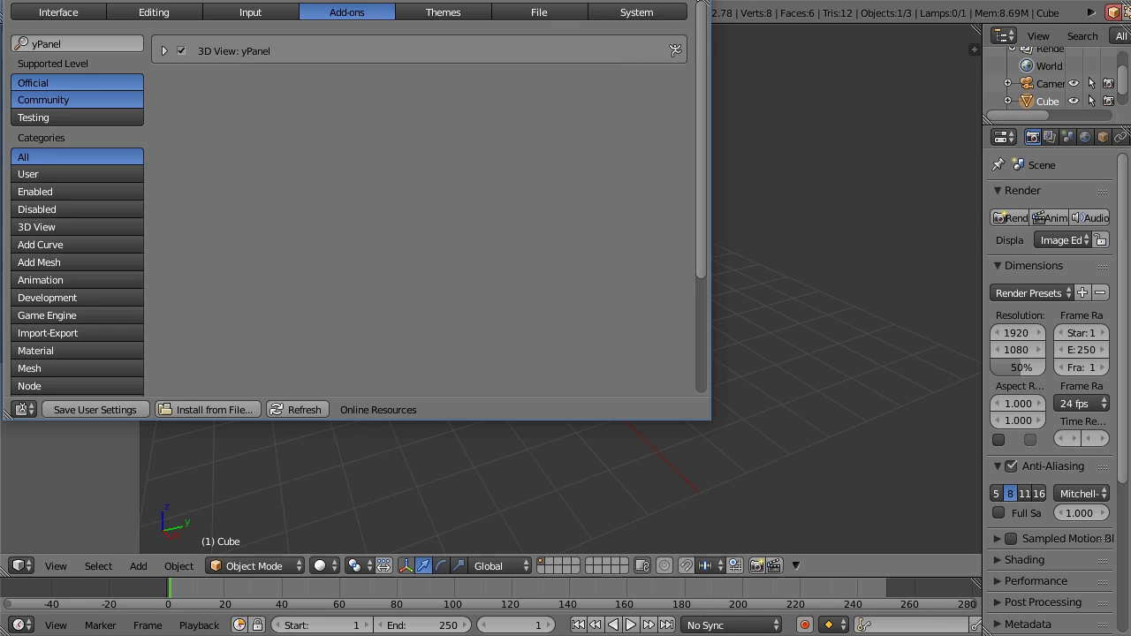
{"action": "left_click", "coordinate": [696, 2]}
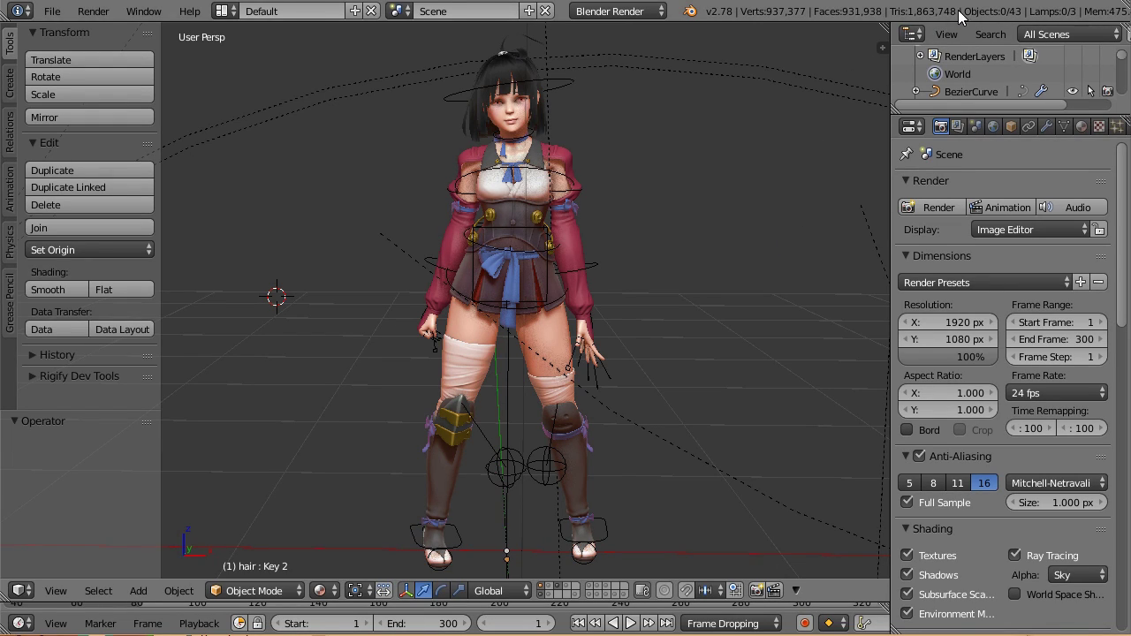
Step: Reveal the yPanel header buttons and expand the YPanel section in the Properties shelf
{"action": "scroll", "coordinate": [958, 10], "scroll_direction": "down", "scroll_amount": 5}
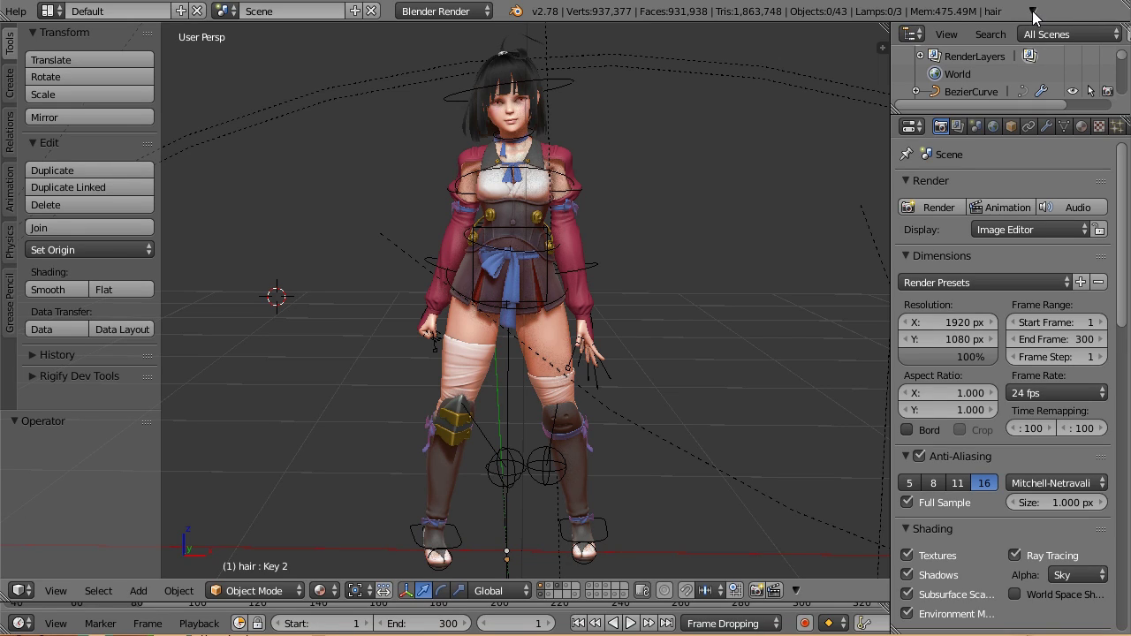
{"action": "scroll", "coordinate": [990, 11], "scroll_direction": "down", "scroll_amount": 4}
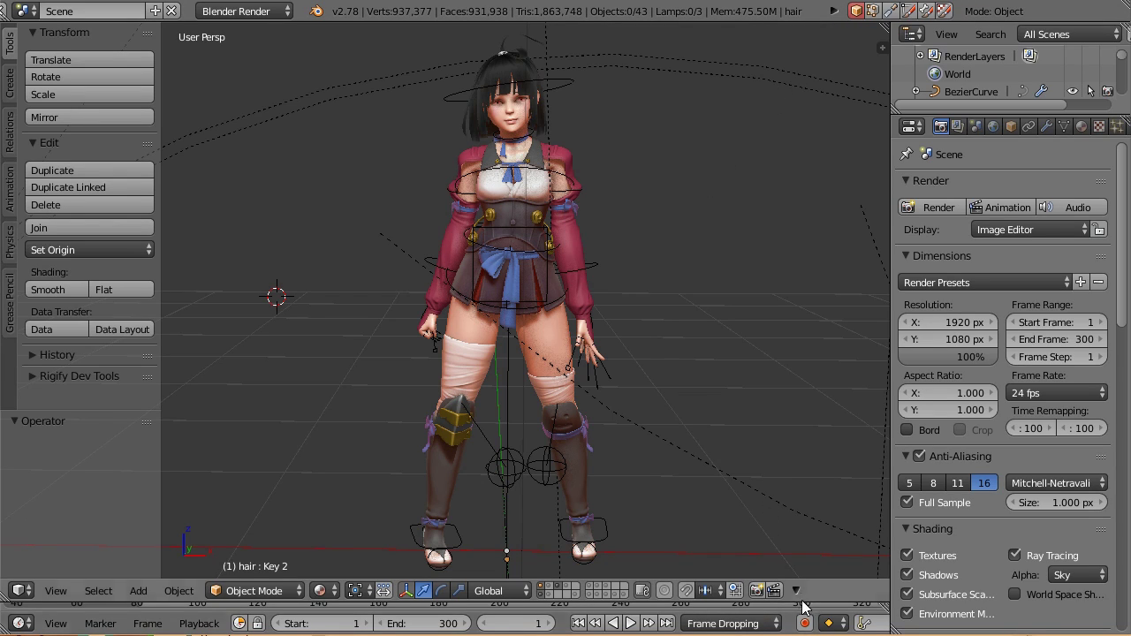
{"action": "scroll", "coordinate": [707, 592], "scroll_direction": "down", "scroll_amount": 10}
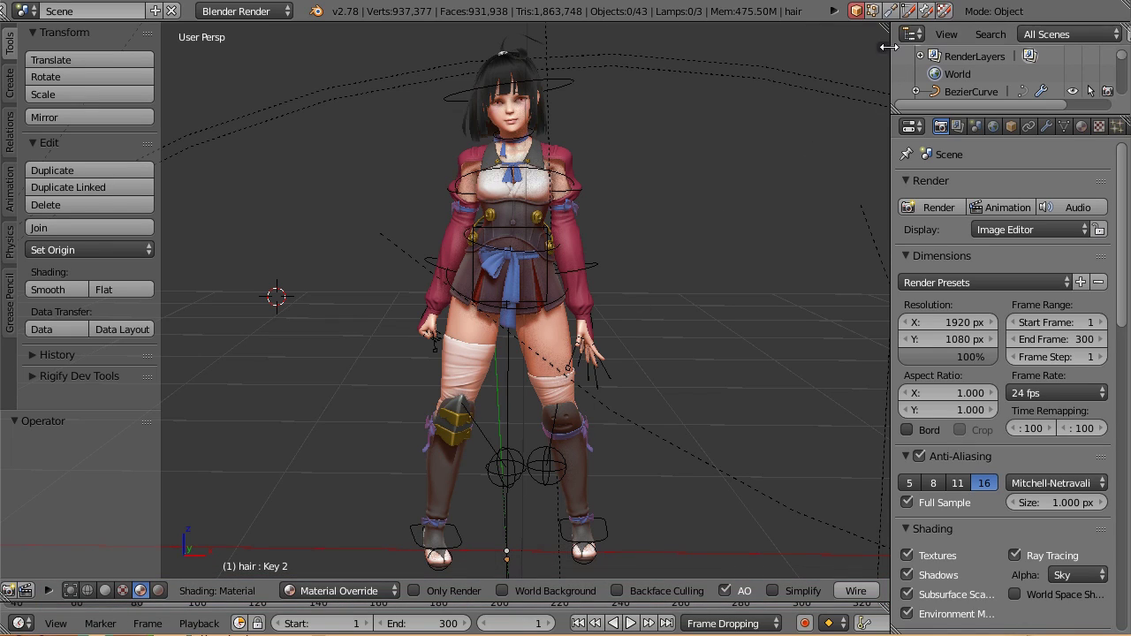
{"action": "key", "text": "n"}
{"action": "left_click", "coordinate": [742, 267]}
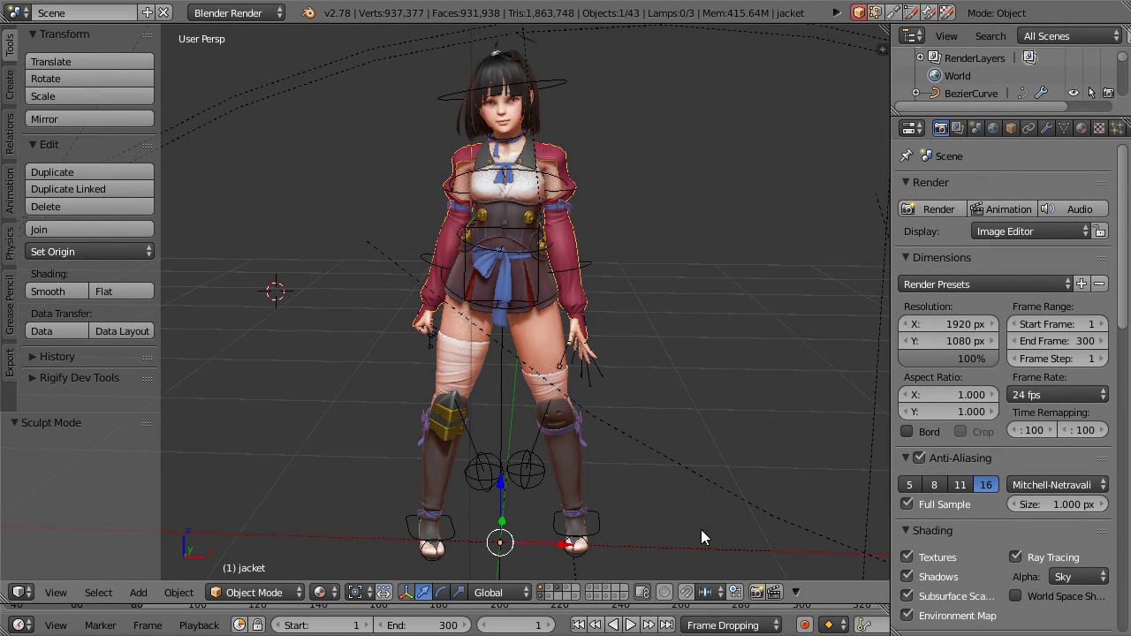
Step: Switch the jacket through Edit, Sculpt and Edit Mode, ending in Object Mode, with yPanel buttons
{"action": "left_click", "coordinate": [878, 13]}
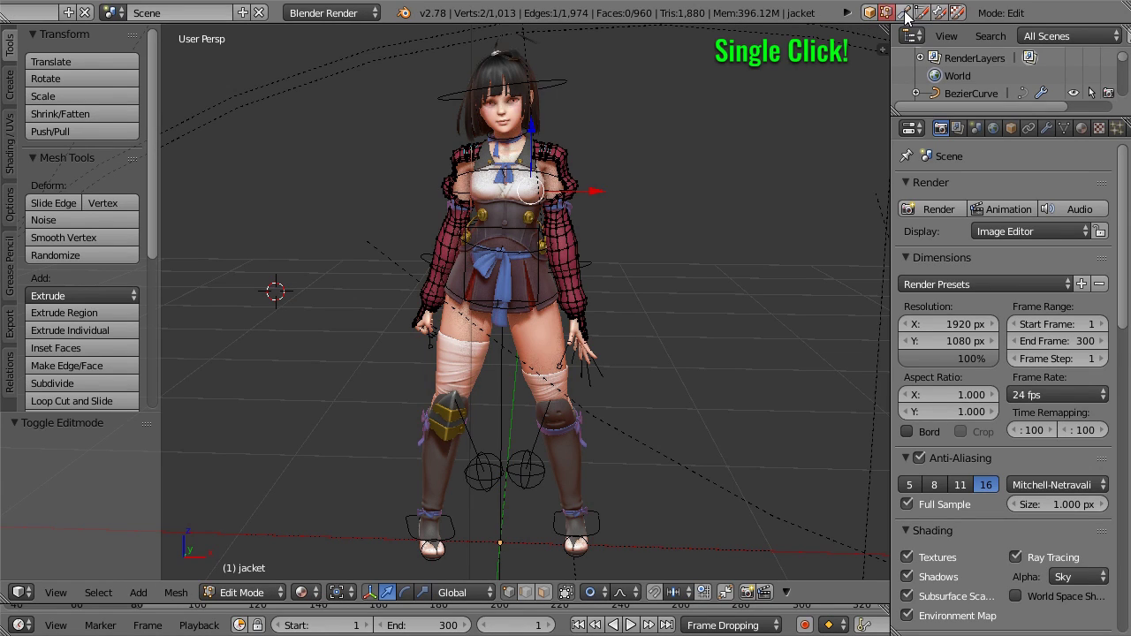
{"action": "left_click", "coordinate": [906, 13]}
{"action": "left_click", "coordinate": [950, 16]}
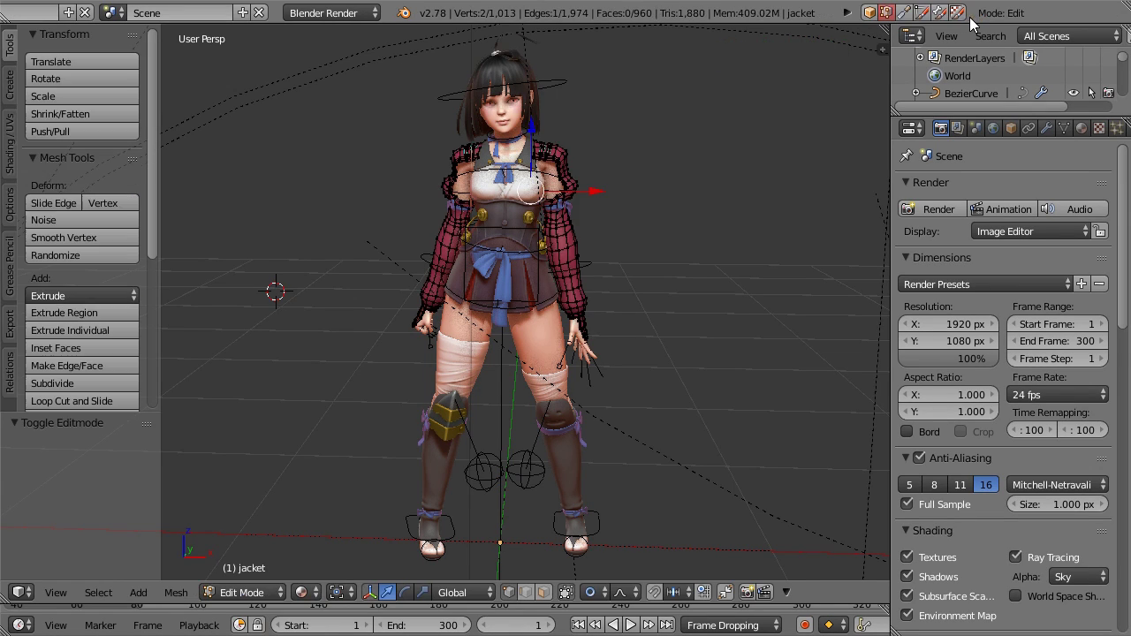
{"action": "left_click", "coordinate": [872, 15]}
Step: Use the interaction mode menu to switch to Sculpt, then Edit, then back to Object Mode
{"action": "left_click", "coordinate": [254, 593]}
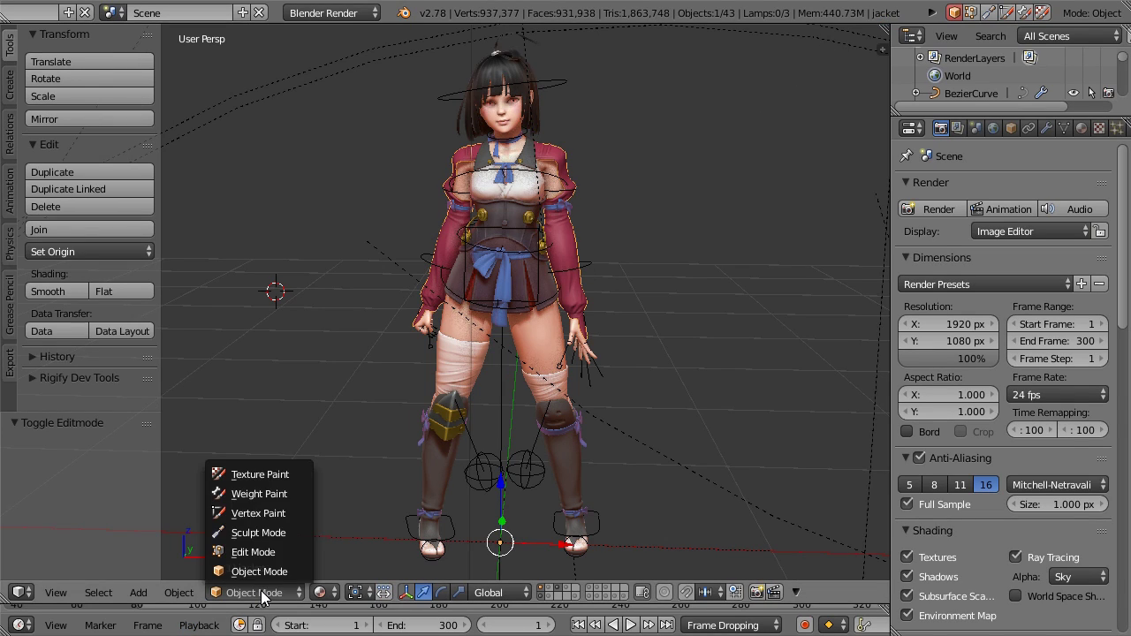
{"action": "left_click", "coordinate": [283, 533]}
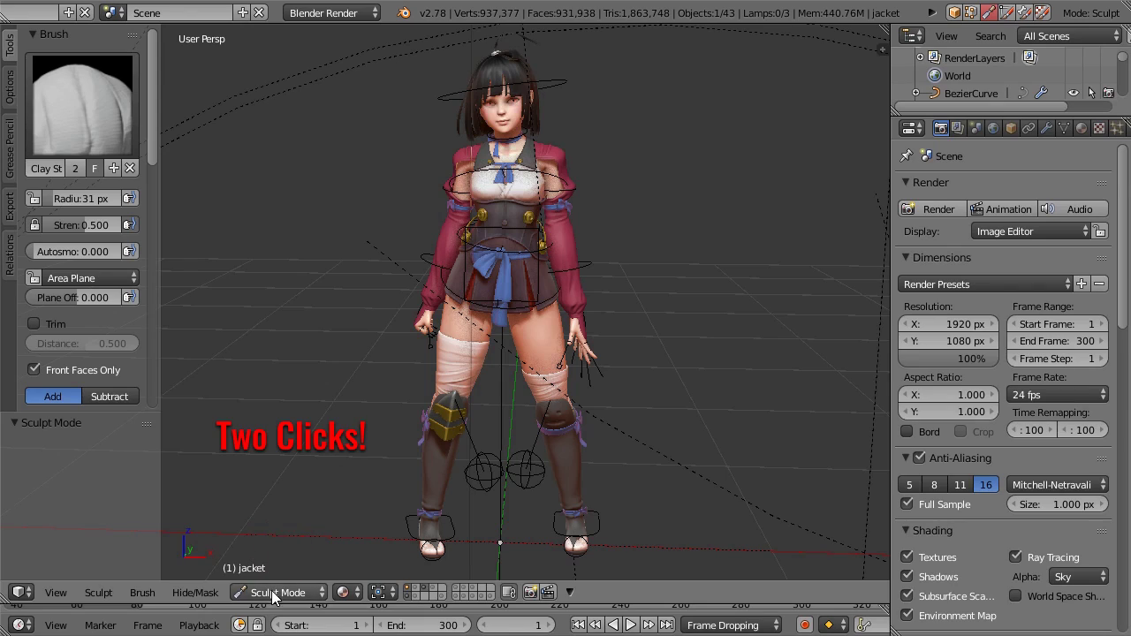
{"action": "left_click", "coordinate": [274, 593]}
{"action": "left_click", "coordinate": [265, 553]}
{"action": "left_click", "coordinate": [274, 594]}
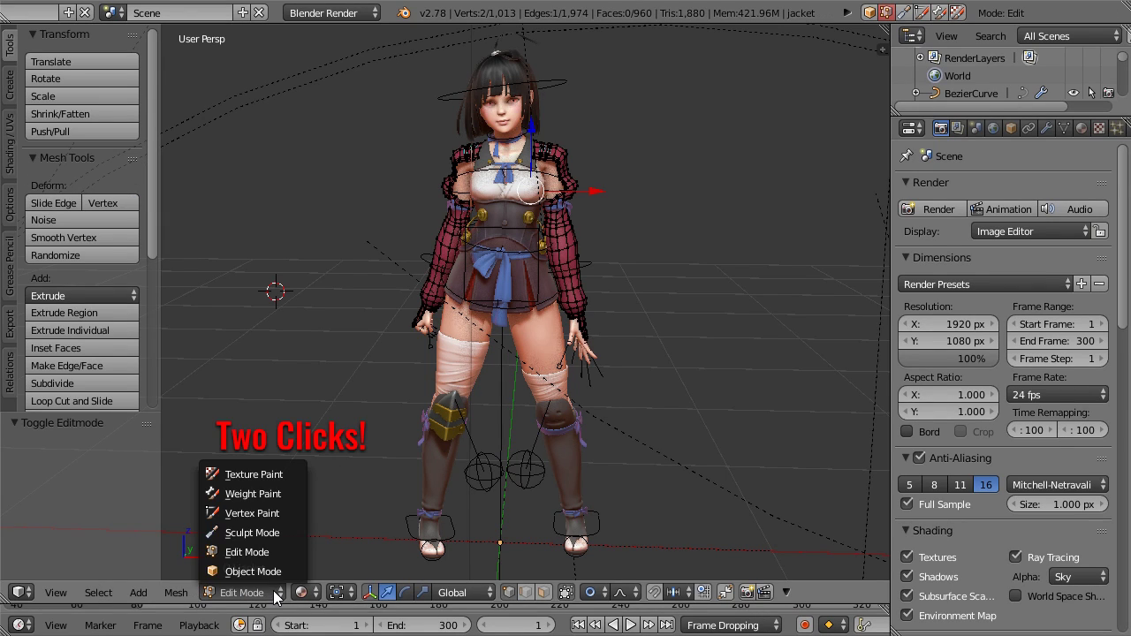
{"action": "left_click", "coordinate": [276, 572]}
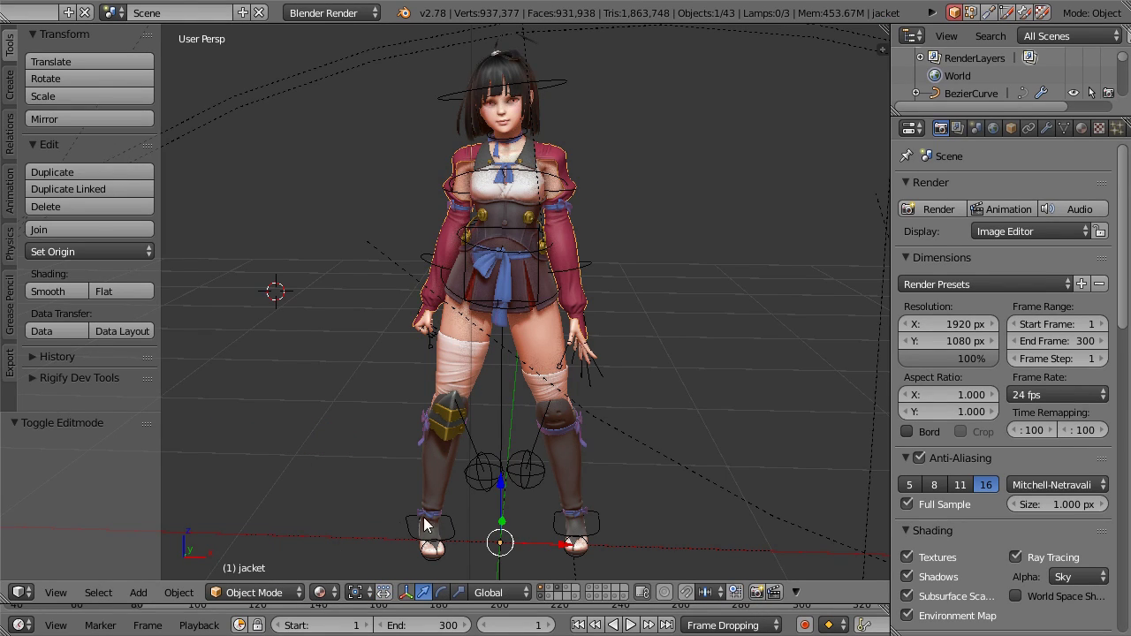
Step: Put the jacket in Texture Paint mode and paint two dark strokes on the sleeve
{"action": "scroll", "coordinate": [602, 349], "scroll_direction": "up", "scroll_amount": 8}
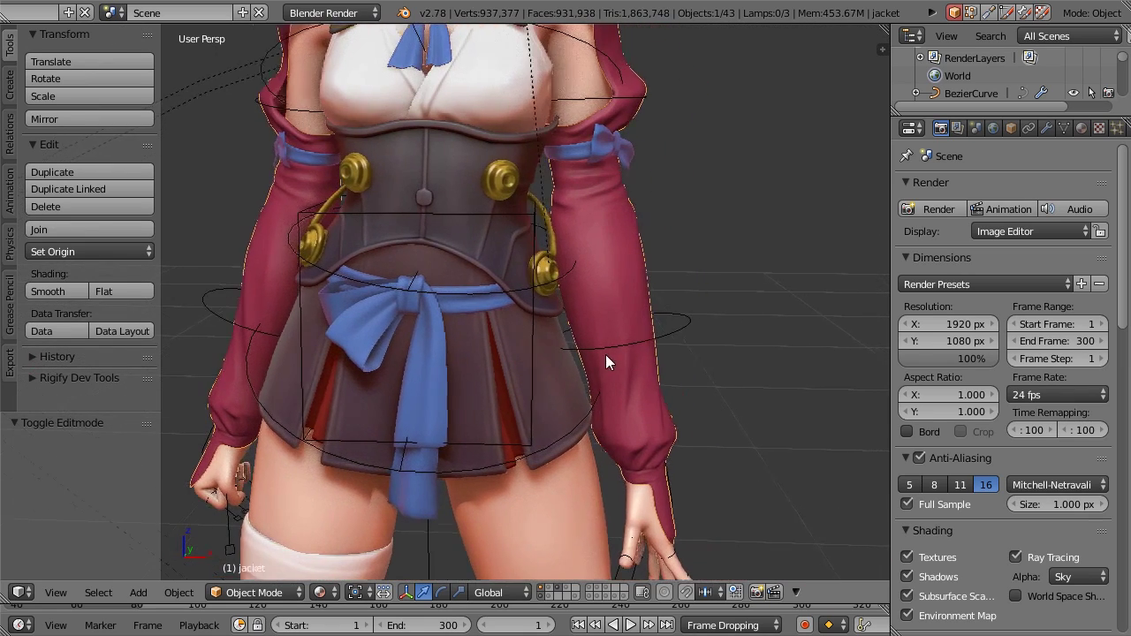
{"action": "scroll", "coordinate": [592, 354], "scroll_direction": "up", "scroll_amount": 3}
{"action": "key", "text": "ctrl+Tab"}
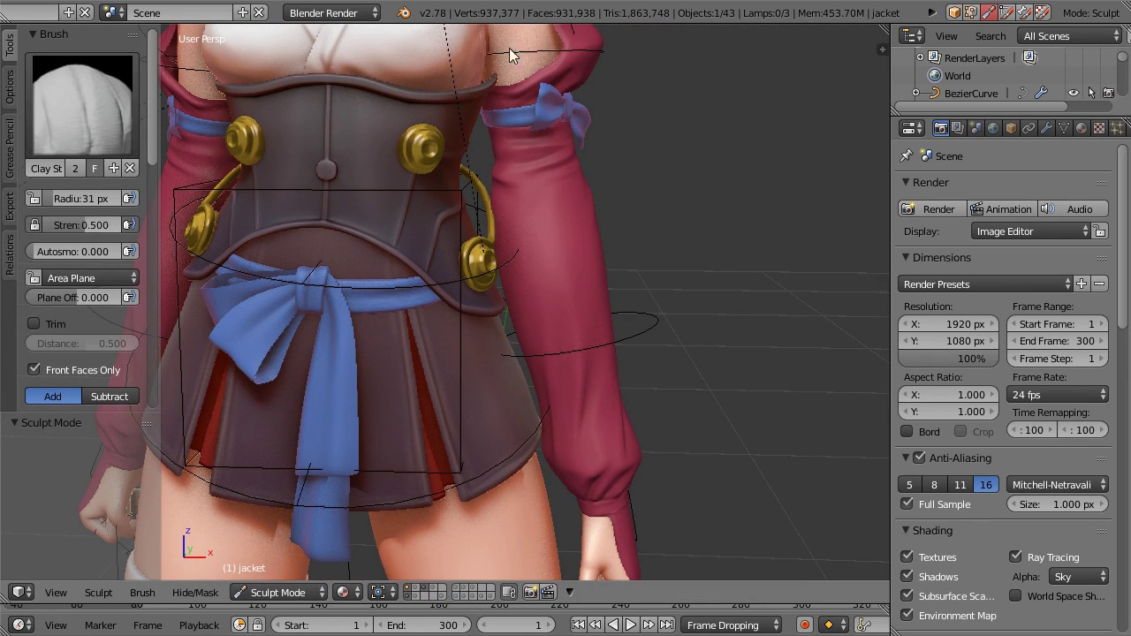
{"action": "mouse_move", "coordinate": [570, 226]}
{"action": "middle_mouse_down"}
{"action": "mouse_move", "coordinate": [533, 300]}
{"action": "mouse_move", "coordinate": [615, 286]}
{"action": "middle_mouse_up"}
{"action": "key", "text": "F4"}
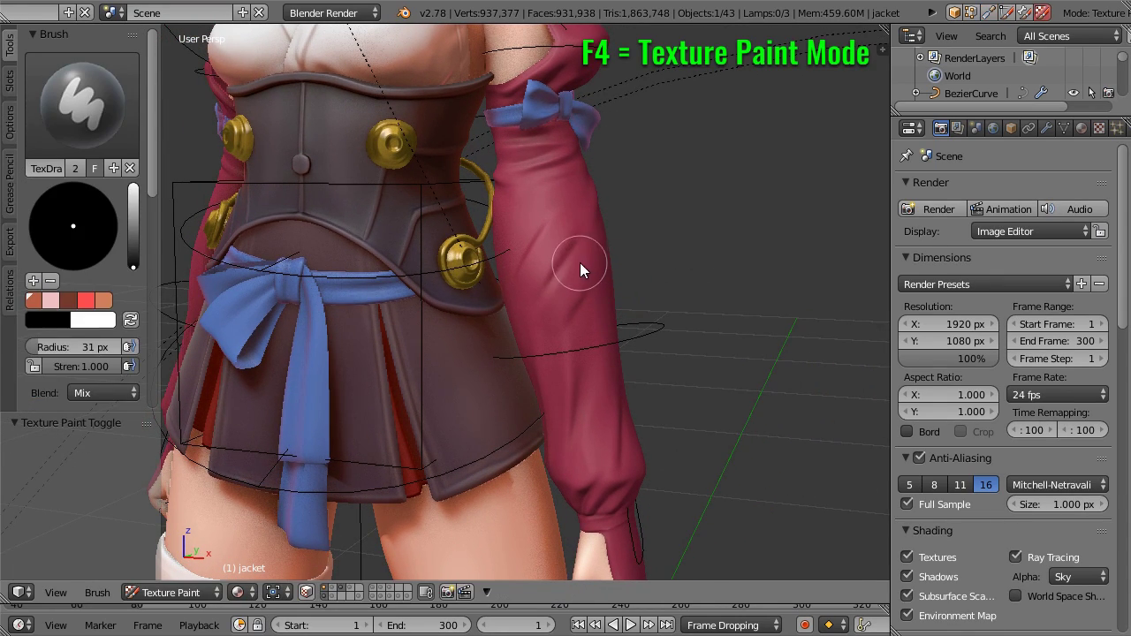
{"action": "left_click_drag", "start_coordinate": [563, 291], "coordinate": [555, 311]}
{"action": "mouse_move", "coordinate": [563, 298]}
{"action": "middle_mouse_down"}
{"action": "mouse_move", "coordinate": [607, 367]}
{"action": "mouse_move", "coordinate": [590, 369]}
{"action": "mouse_move", "coordinate": [584, 321]}
{"action": "middle_mouse_up"}
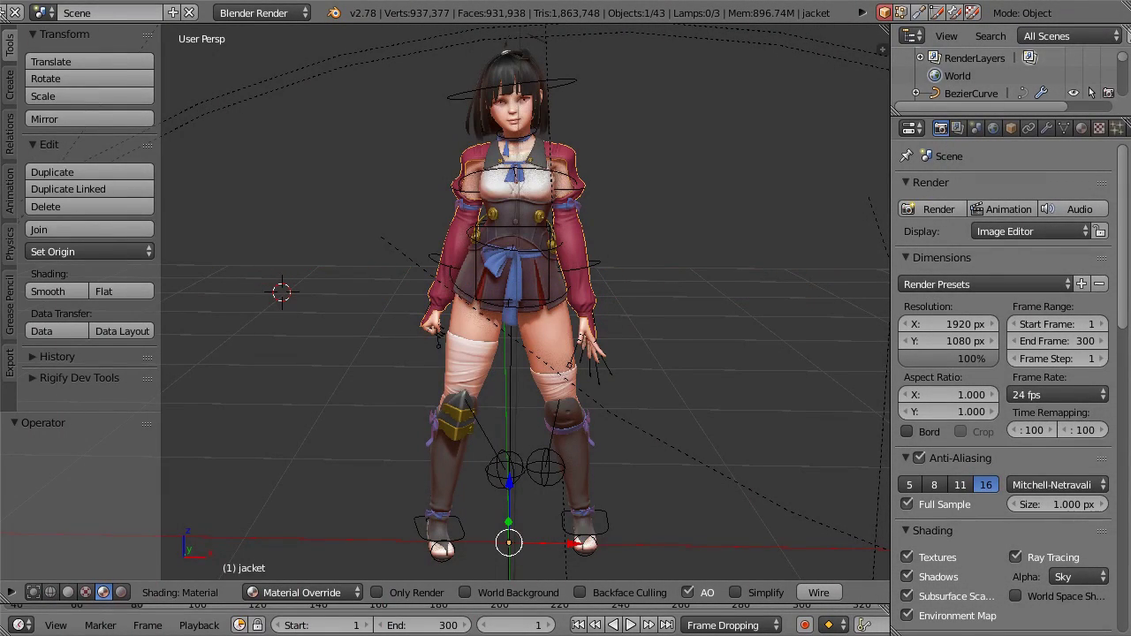
Step: Cycle viewport shading through Texture, Solid and Texture, ending on Material
{"action": "left_click", "coordinate": [85, 593]}
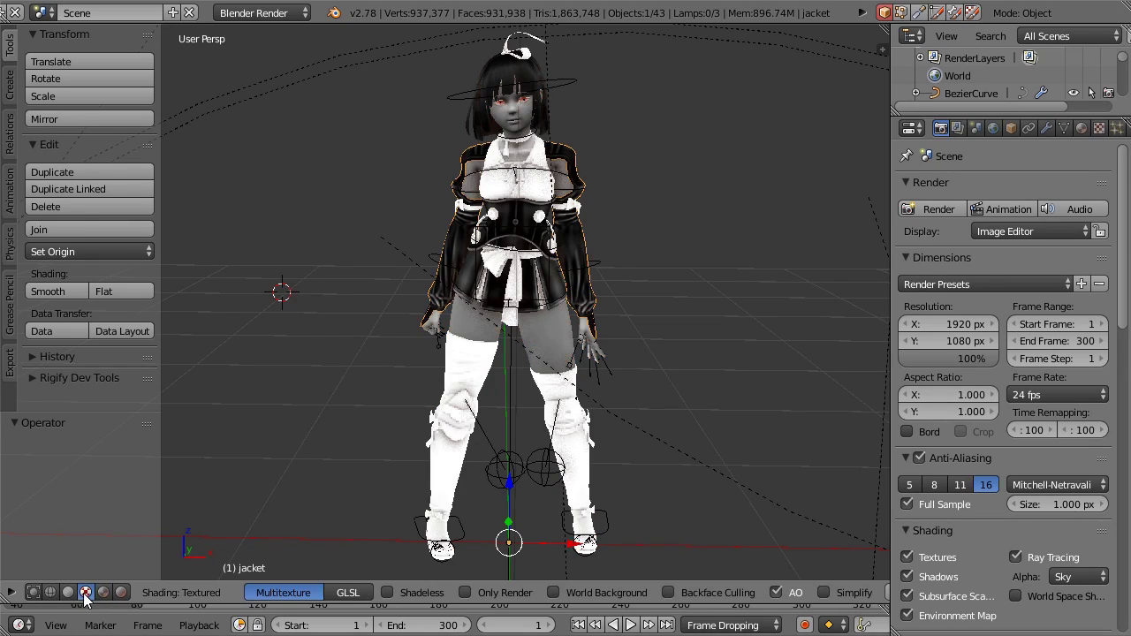
{"action": "left_click", "coordinate": [68, 593]}
{"action": "left_click", "coordinate": [87, 593]}
{"action": "left_click", "coordinate": [104, 593]}
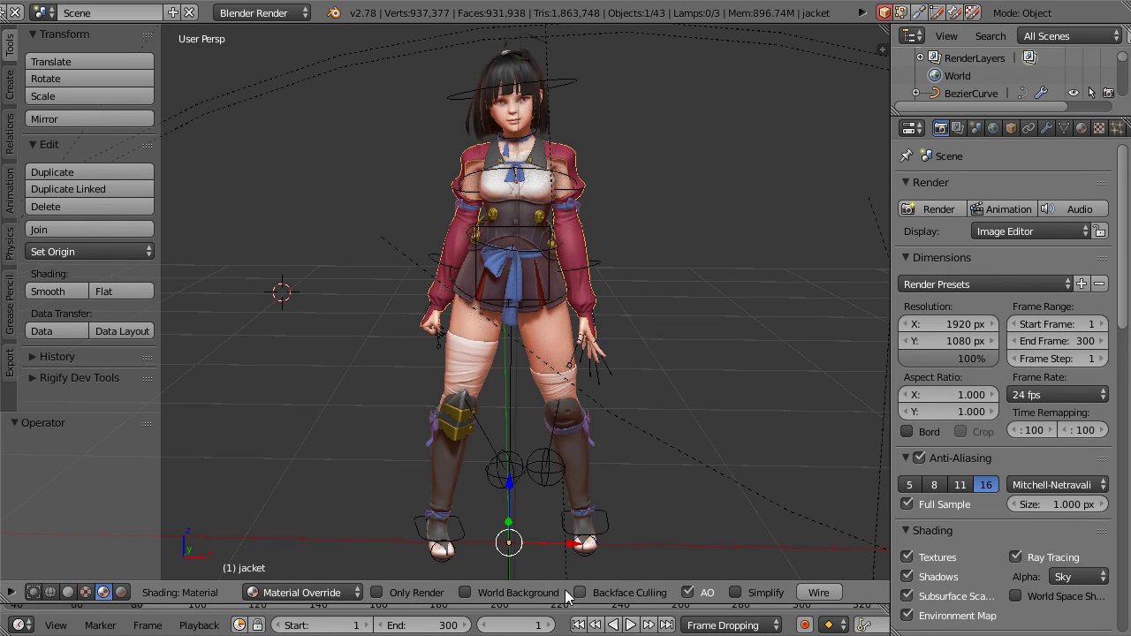
{"action": "left_click", "coordinate": [402, 592]}
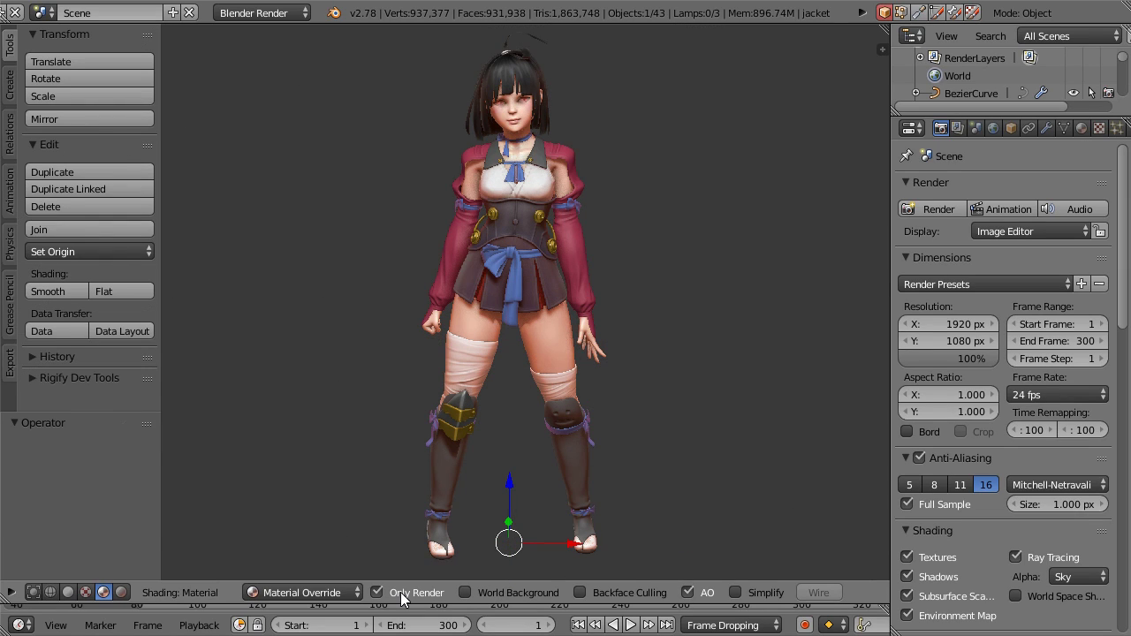
{"action": "left_click", "coordinate": [401, 592]}
{"action": "left_click", "coordinate": [711, 598]}
{"action": "left_click", "coordinate": [711, 598]}
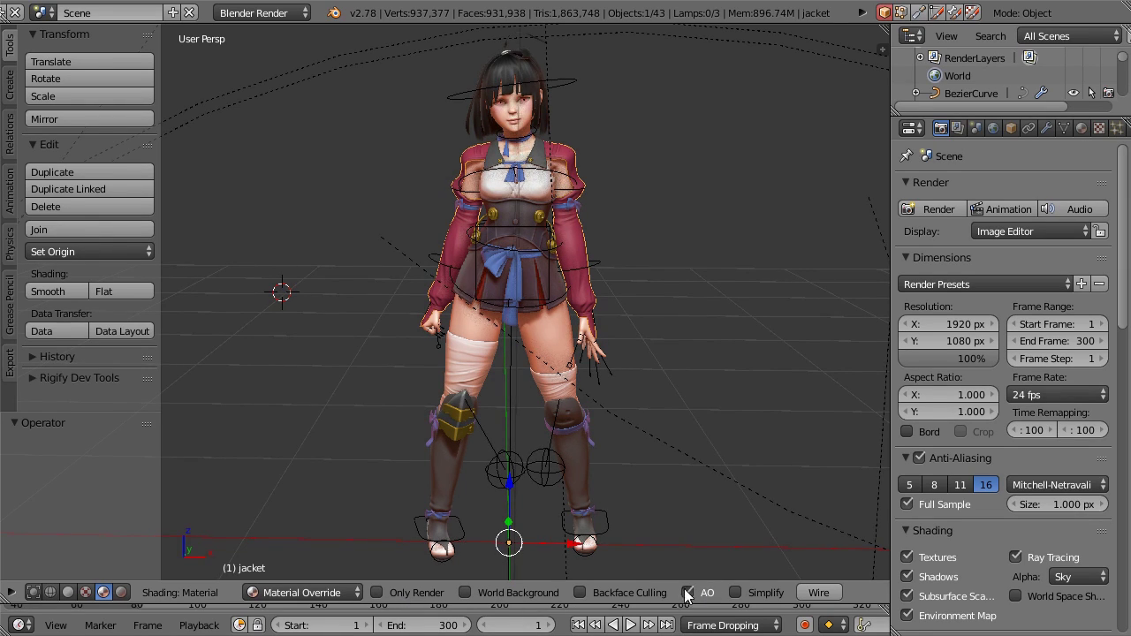
{"action": "left_click", "coordinate": [501, 598]}
{"action": "left_click", "coordinate": [501, 599]}
{"action": "left_click", "coordinate": [607, 596]}
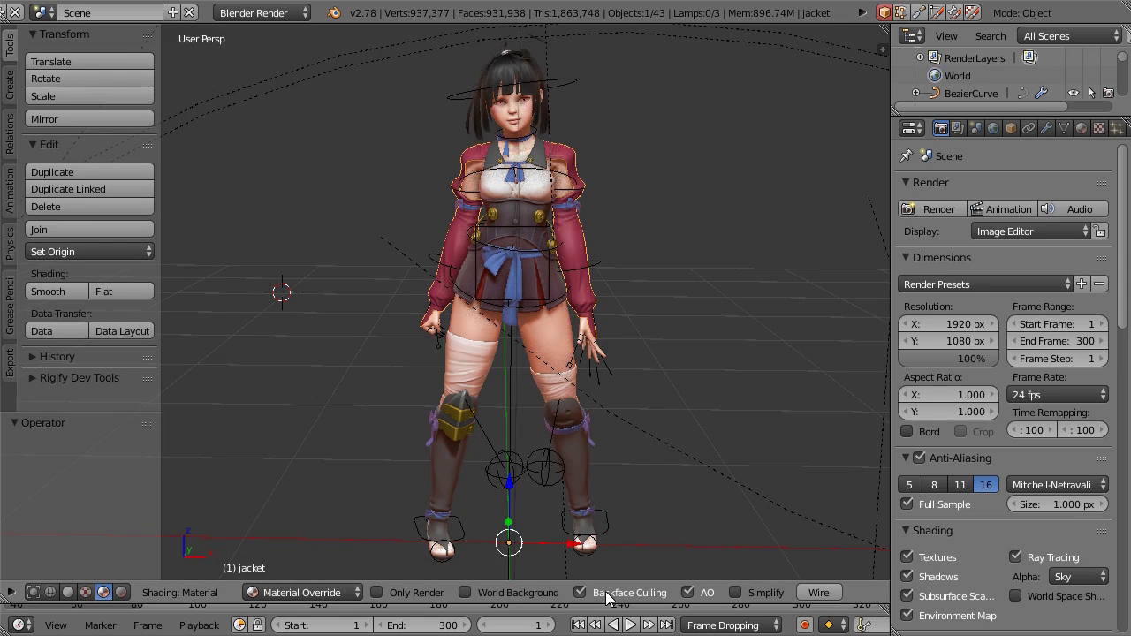
{"action": "left_click", "coordinate": [606, 598]}
{"action": "left_click", "coordinate": [881, 48]}
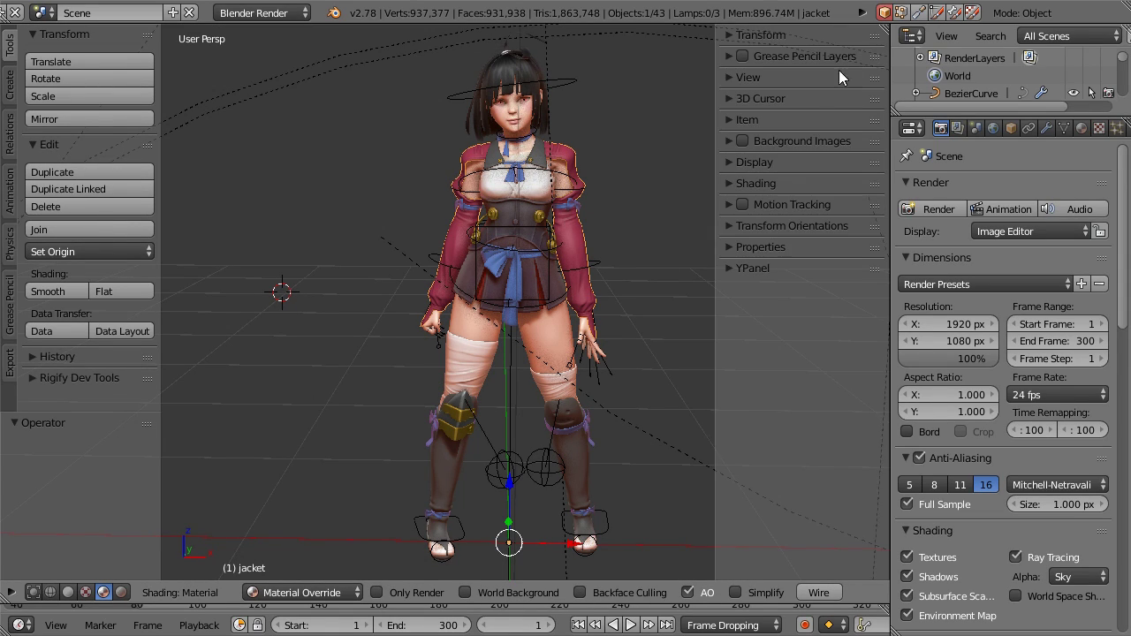
{"action": "left_click", "coordinate": [732, 167]}
{"action": "left_click", "coordinate": [728, 407]}
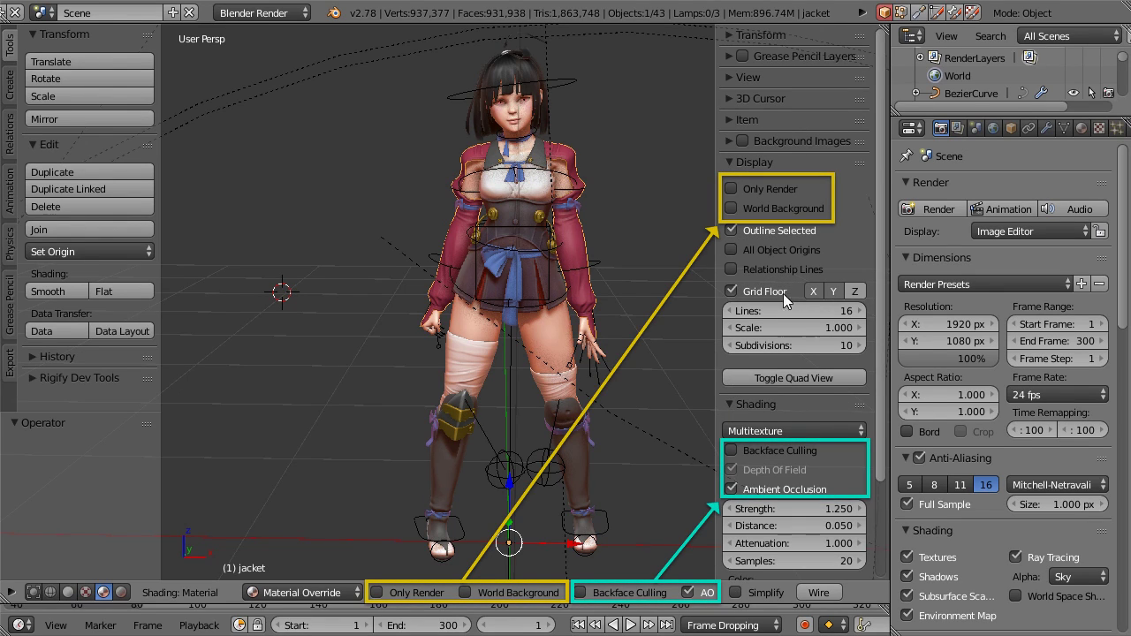
{"action": "left_click", "coordinate": [704, 593]}
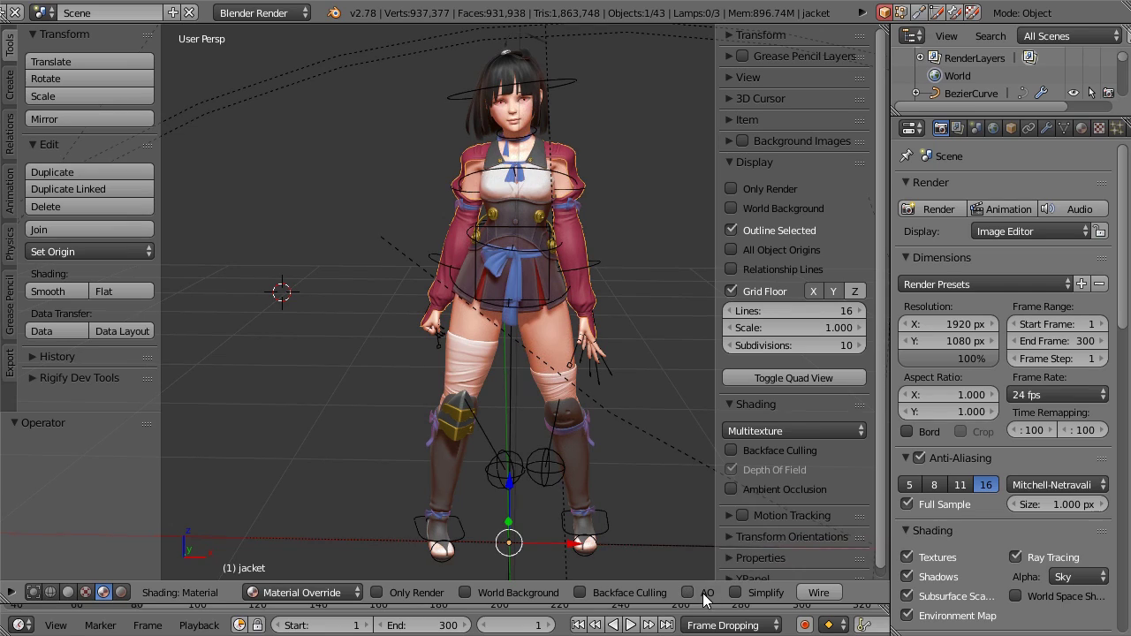
{"action": "left_click", "coordinate": [704, 593]}
{"action": "left_click", "coordinate": [704, 593]}
{"action": "left_click", "coordinate": [702, 591]}
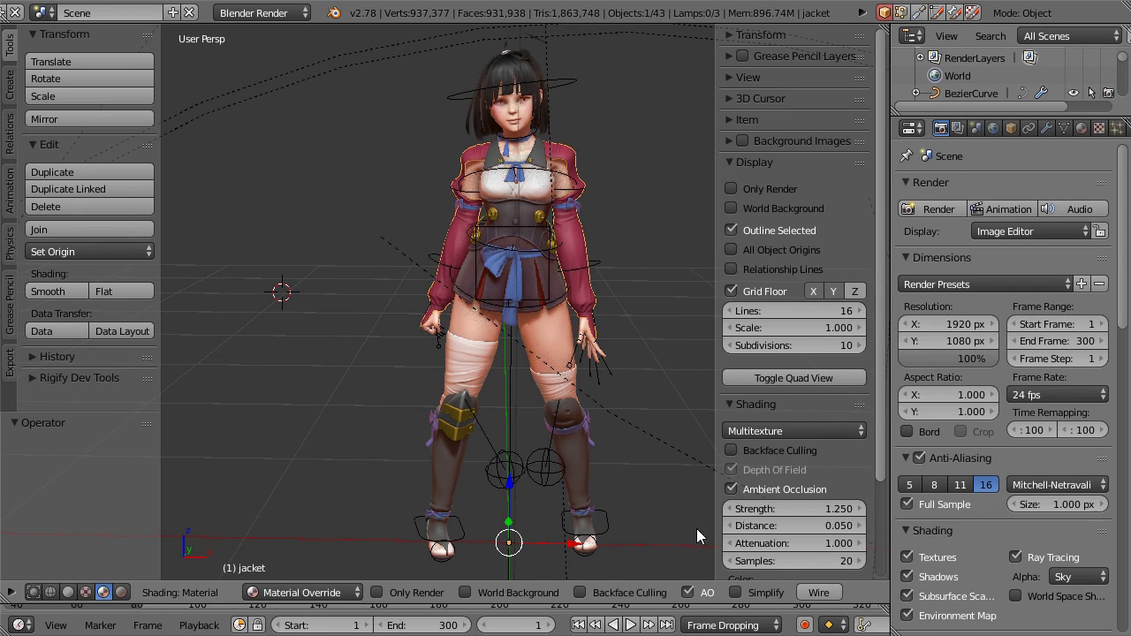
{"action": "key", "text": "n"}
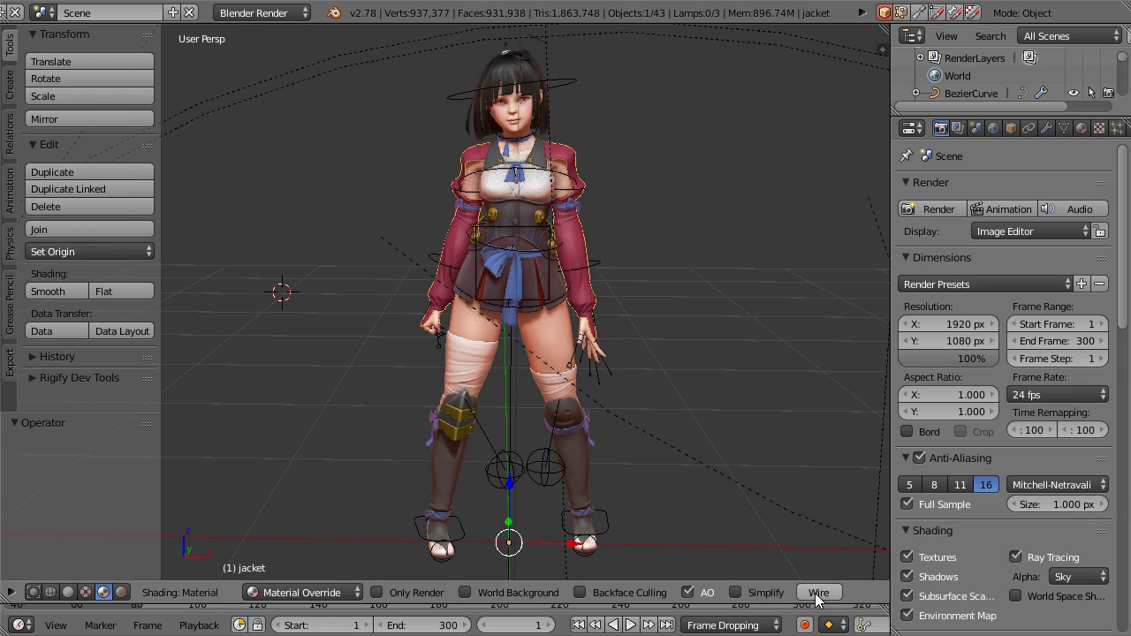
Step: Turn on Simplify with a subdivision level of 0, then switch it off again
{"action": "middle_click_drag", "start_coordinate": [826, 597], "coordinate": [722, 593]}
{"action": "left_click", "coordinate": [721, 592]}
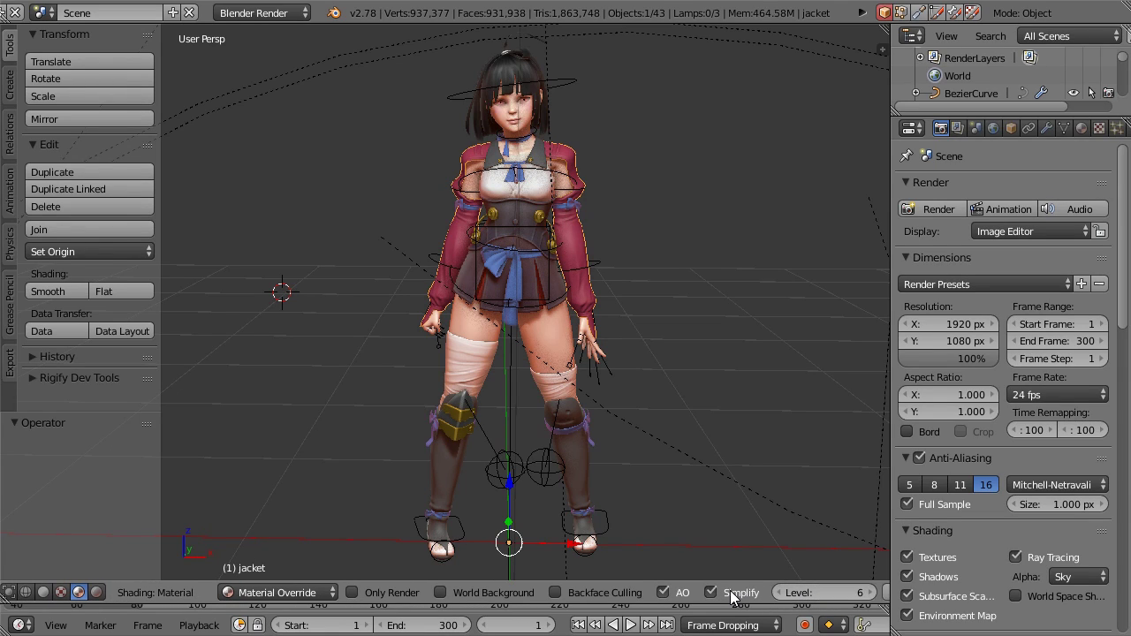
{"action": "scroll", "coordinate": [738, 594], "scroll_direction": "down", "scroll_amount": 5}
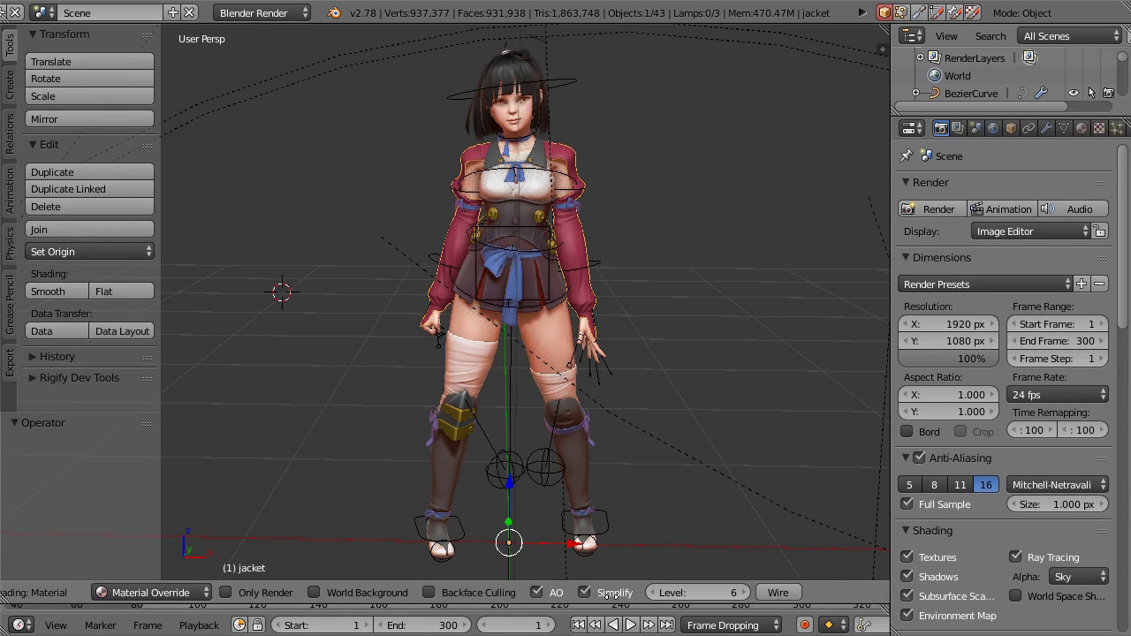
{"action": "left_click", "coordinate": [720, 593]}
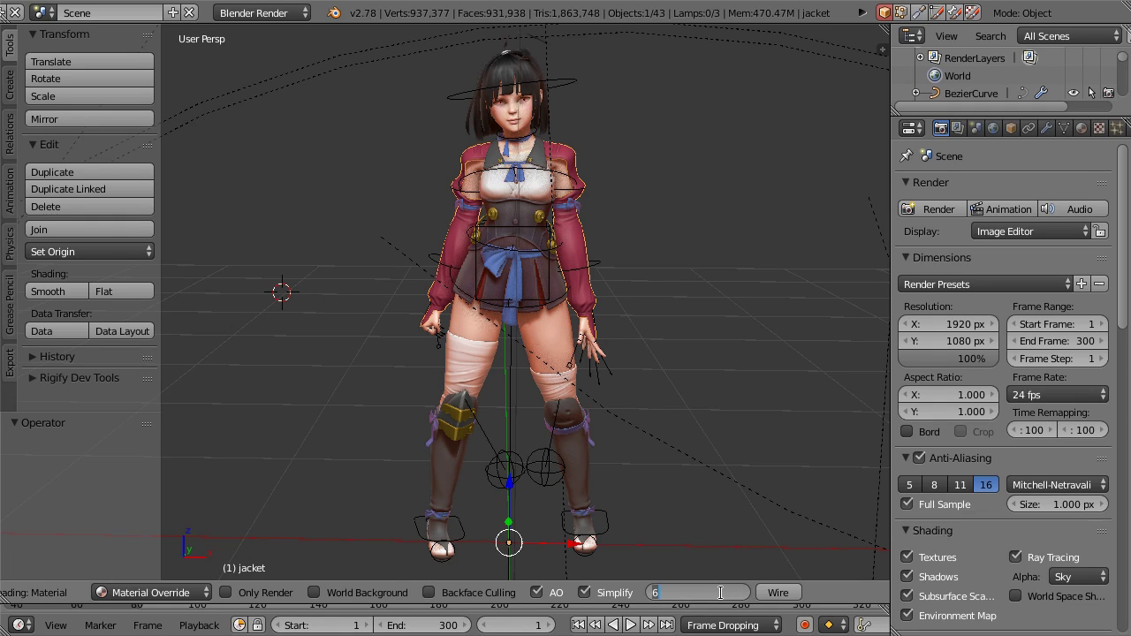
{"action": "type", "text": "0"}
{"action": "key", "text": "Return"}
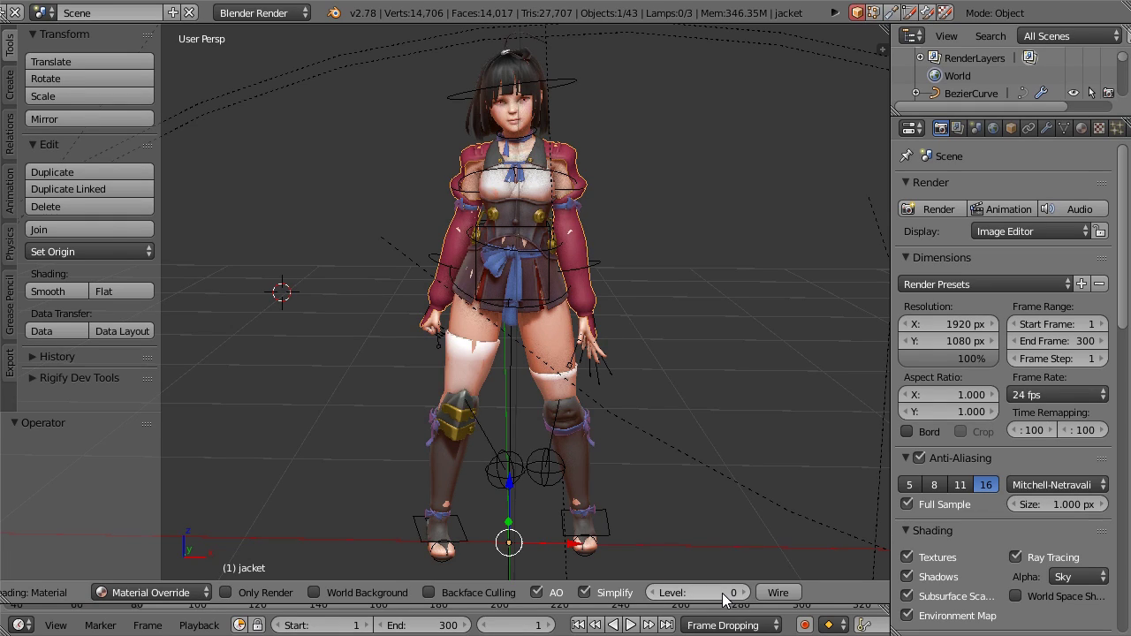
{"action": "left_click", "coordinate": [584, 592]}
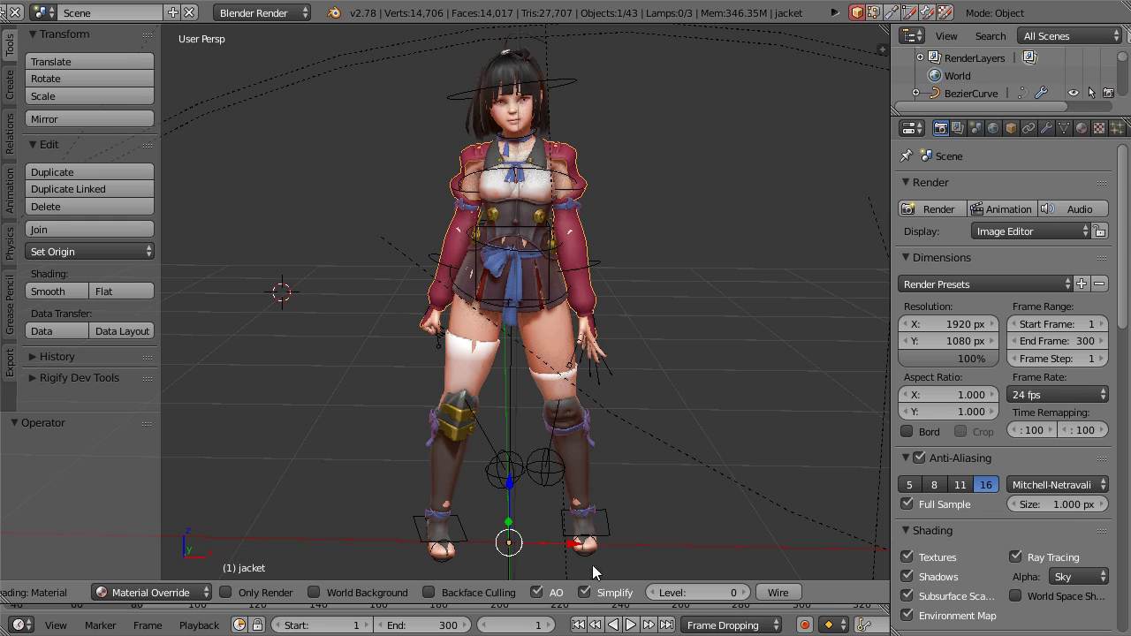
Step: Start and cancel rotations of the left upper-arm bone while toggling Simplify on and off
{"action": "right_click", "coordinate": [590, 196]}
{"action": "key", "text": "r"}
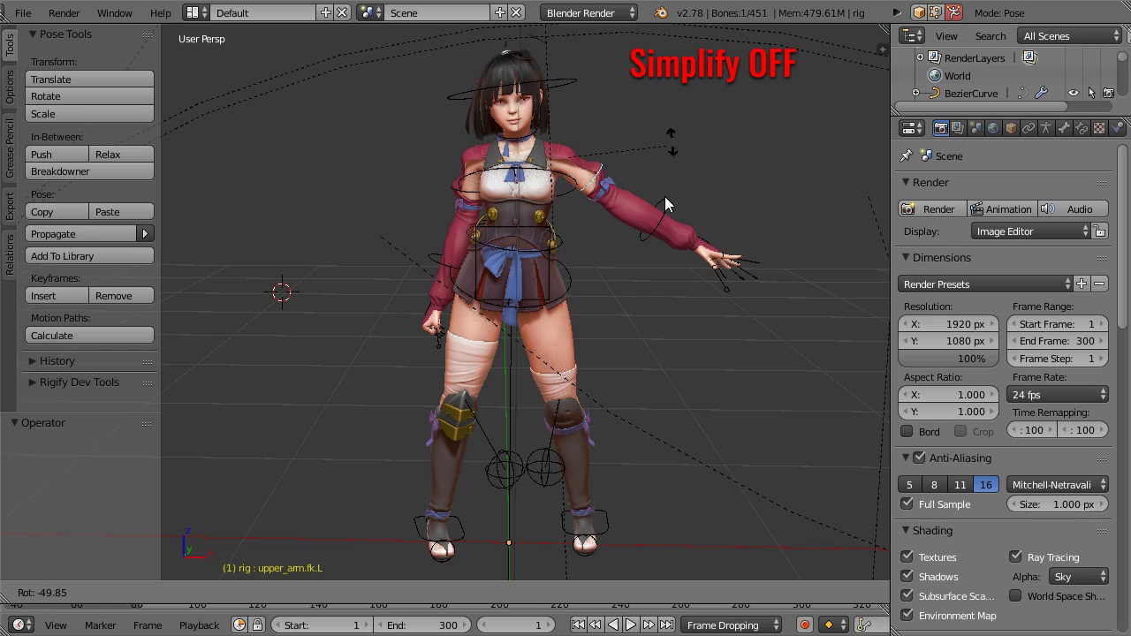
{"action": "right_click", "coordinate": [684, 397]}
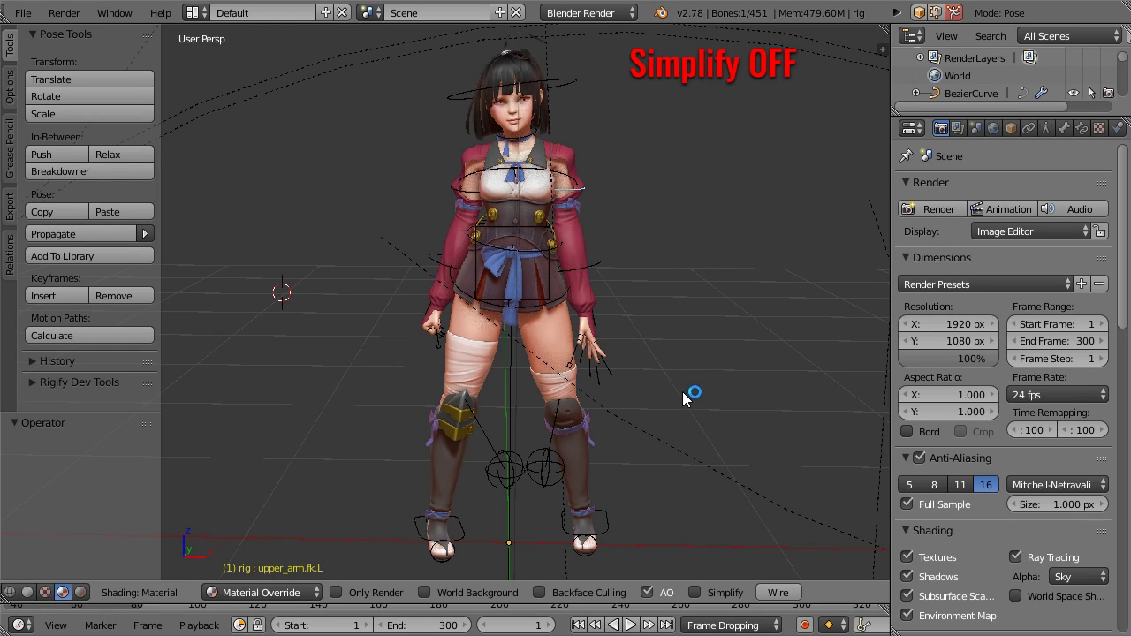
{"action": "left_click", "coordinate": [695, 592]}
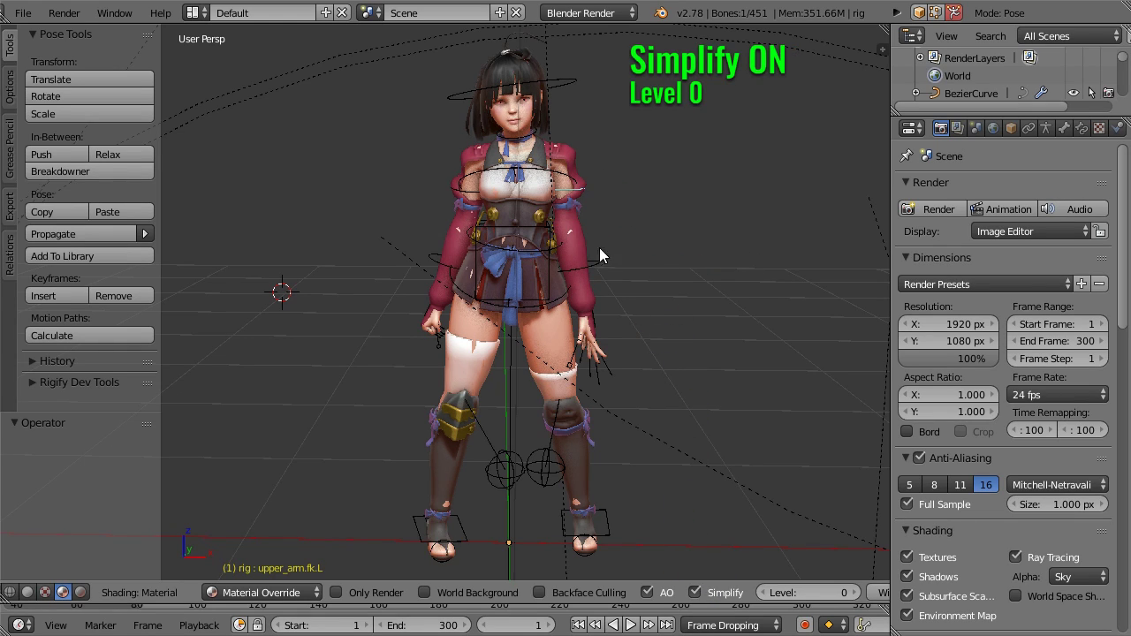
{"action": "key", "text": "r"}
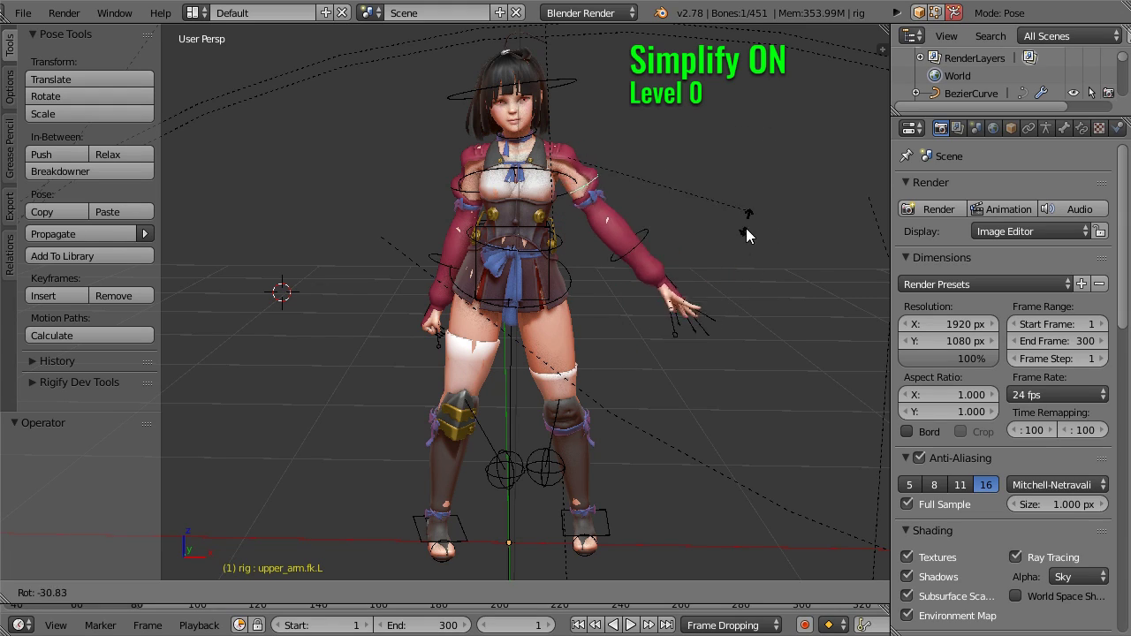
{"action": "right_click", "coordinate": [723, 289]}
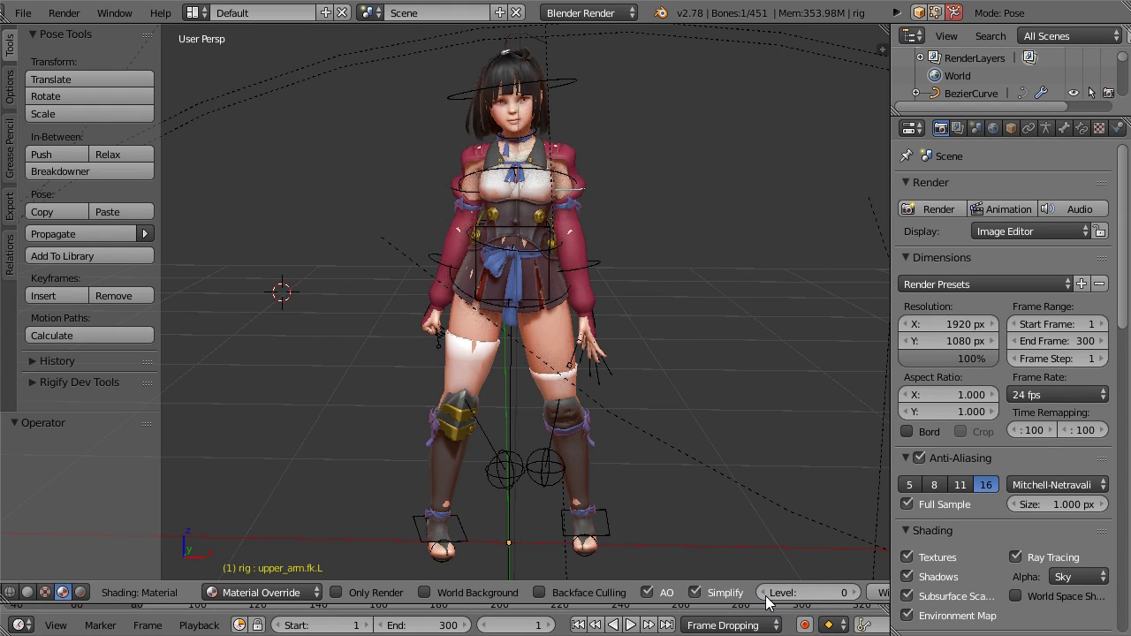
{"action": "left_click", "coordinate": [723, 593]}
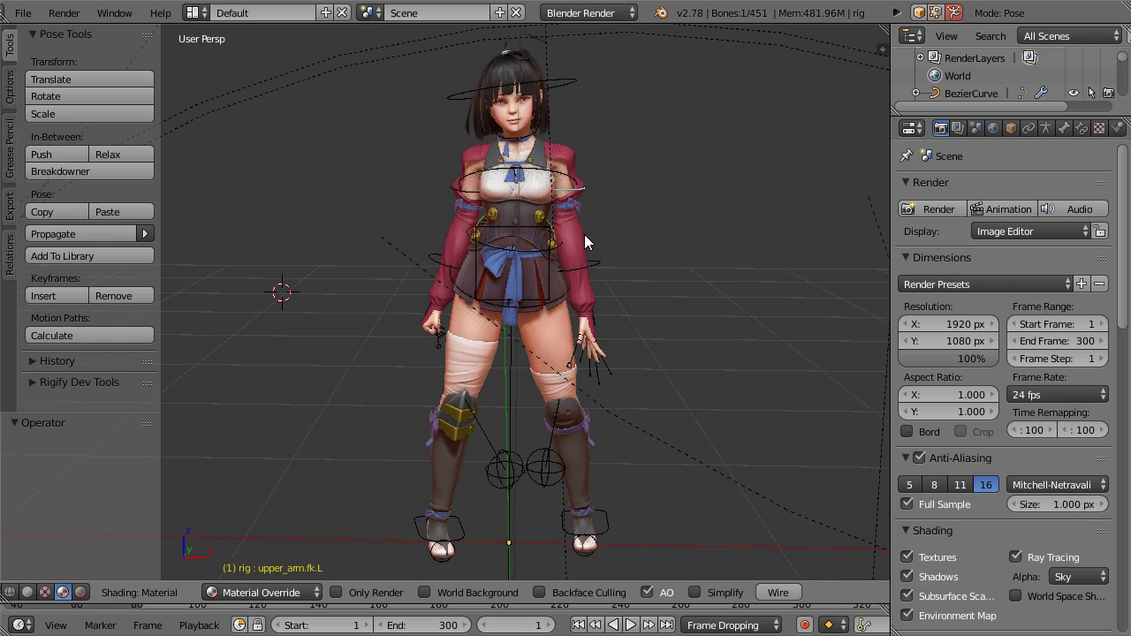
Step: Return to Object Mode, select the jacket and overlay its wireframe
{"action": "key", "text": "ctrl+Tab"}
{"action": "right_click", "coordinate": [584, 235]}
{"action": "left_click", "coordinate": [809, 600]}
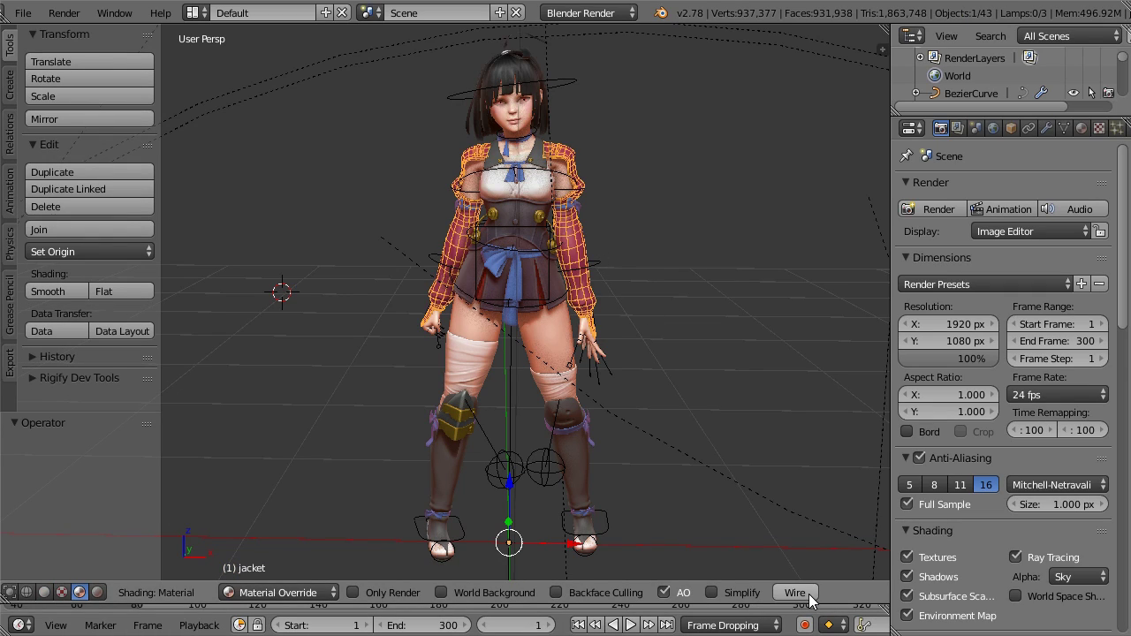
Step: Orbit around the character and toggle the Wire overlay on, then off
{"action": "mouse_move", "coordinate": [687, 476]}
{"action": "middle_mouse_down"}
{"action": "mouse_move", "coordinate": [437, 482]}
{"action": "mouse_move", "coordinate": [675, 458]}
{"action": "mouse_move", "coordinate": [388, 486]}
{"action": "mouse_move", "coordinate": [356, 468]}
{"action": "mouse_move", "coordinate": [707, 471]}
{"action": "mouse_move", "coordinate": [366, 470]}
{"action": "mouse_move", "coordinate": [697, 469]}
{"action": "mouse_move", "coordinate": [687, 475]}
{"action": "middle_mouse_up"}
{"action": "left_click", "coordinate": [803, 593]}
{"action": "left_click", "coordinate": [800, 593]}
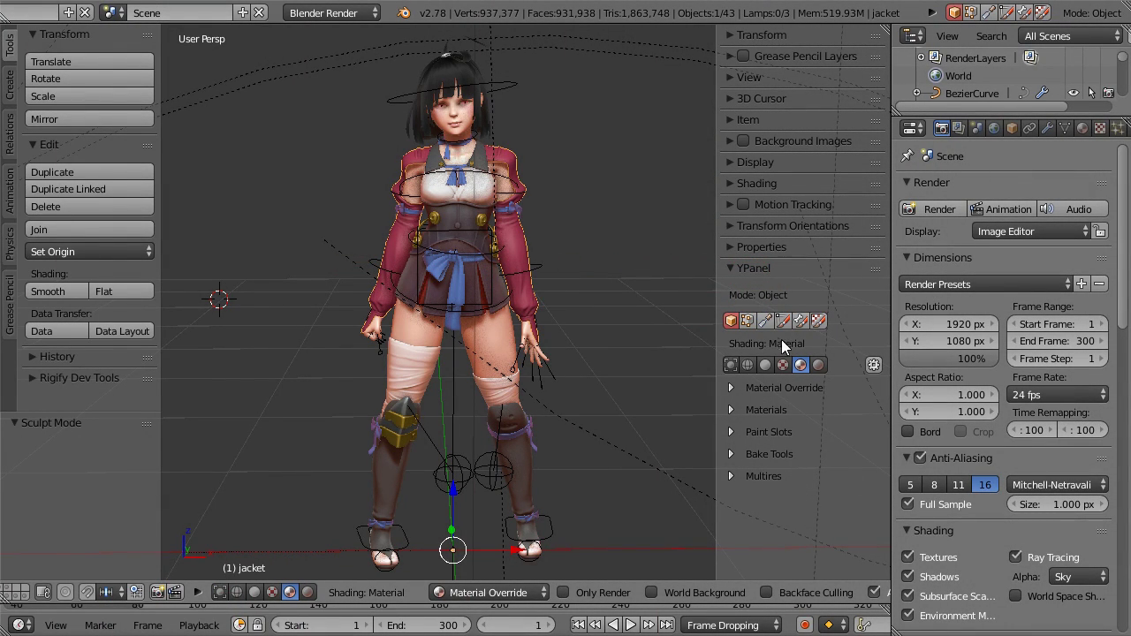
{"action": "left_click", "coordinate": [745, 319]}
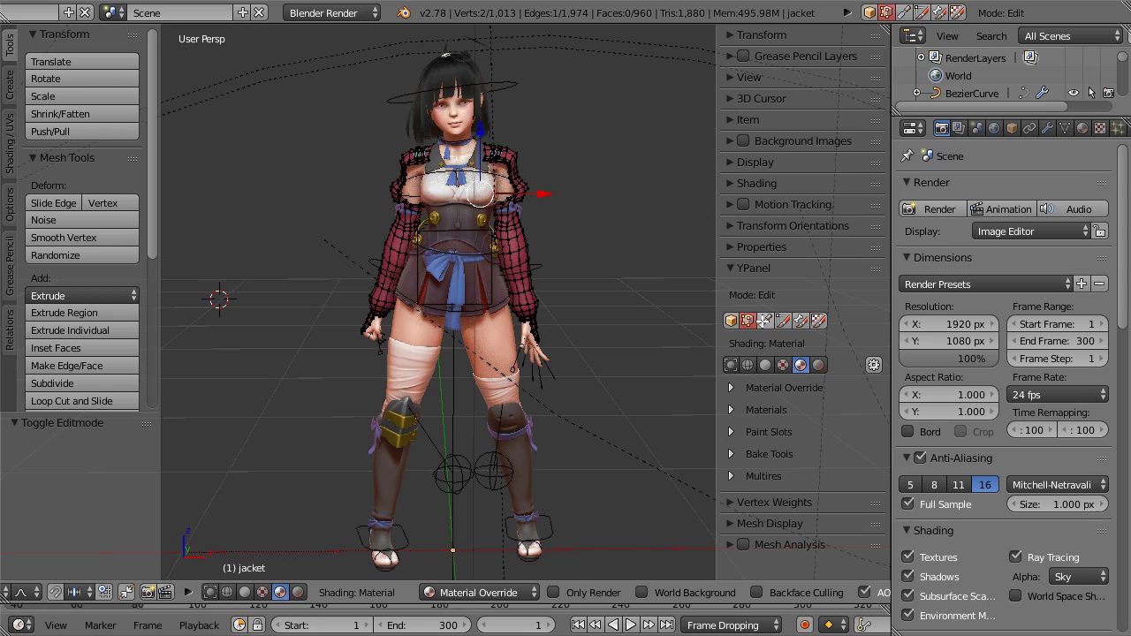
{"action": "left_click", "coordinate": [764, 321]}
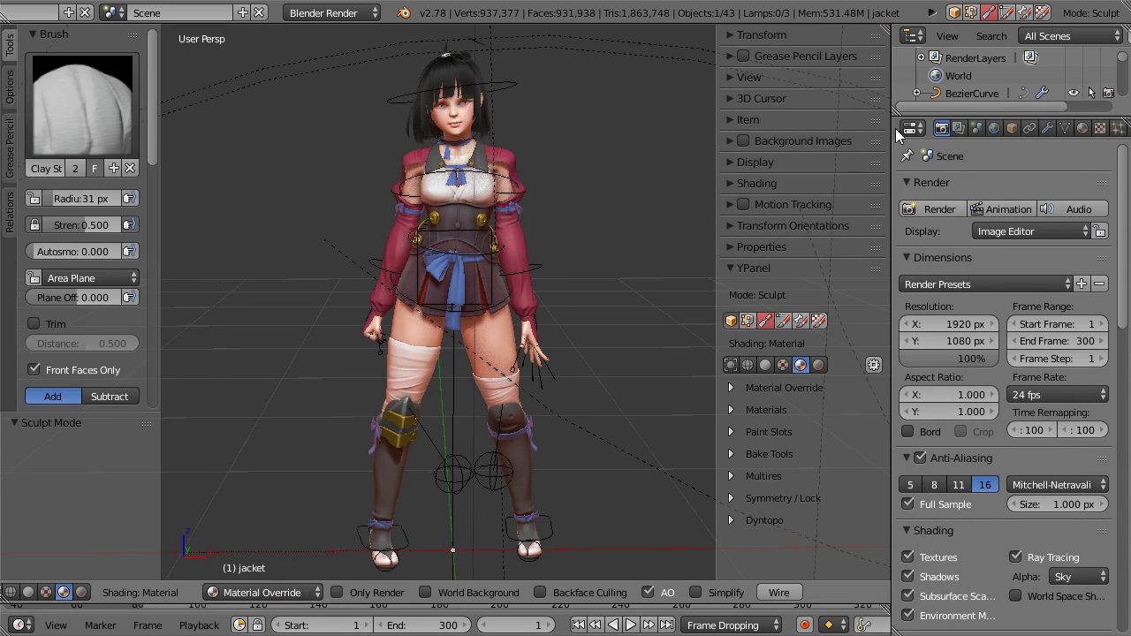
{"action": "left_click", "coordinate": [954, 13]}
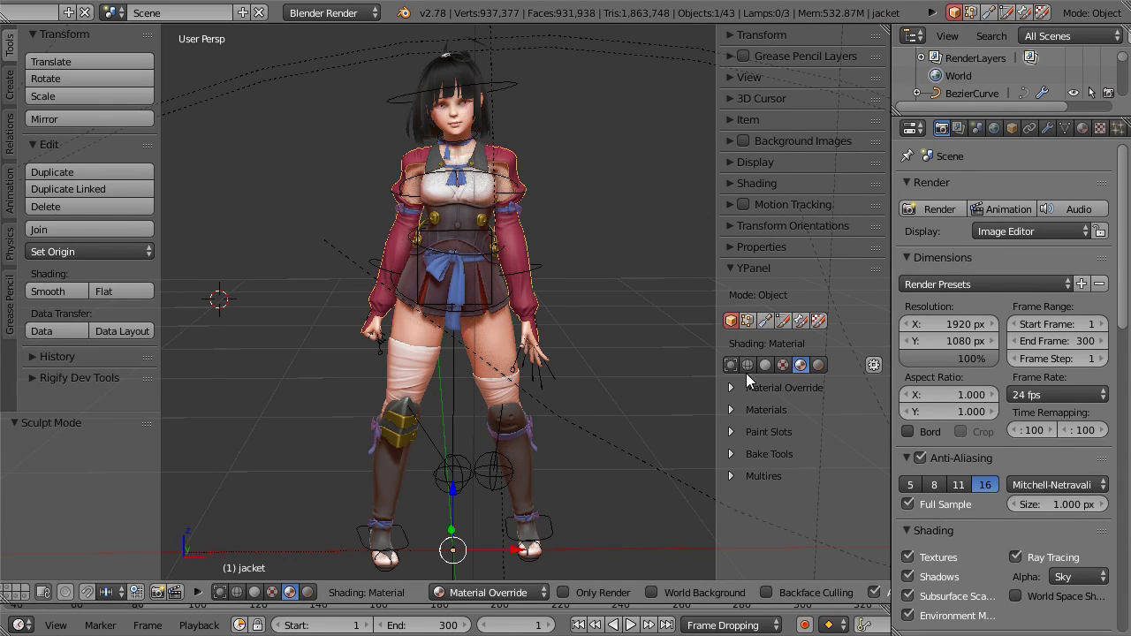
{"action": "left_click", "coordinate": [733, 365]}
{"action": "left_click", "coordinate": [748, 365]}
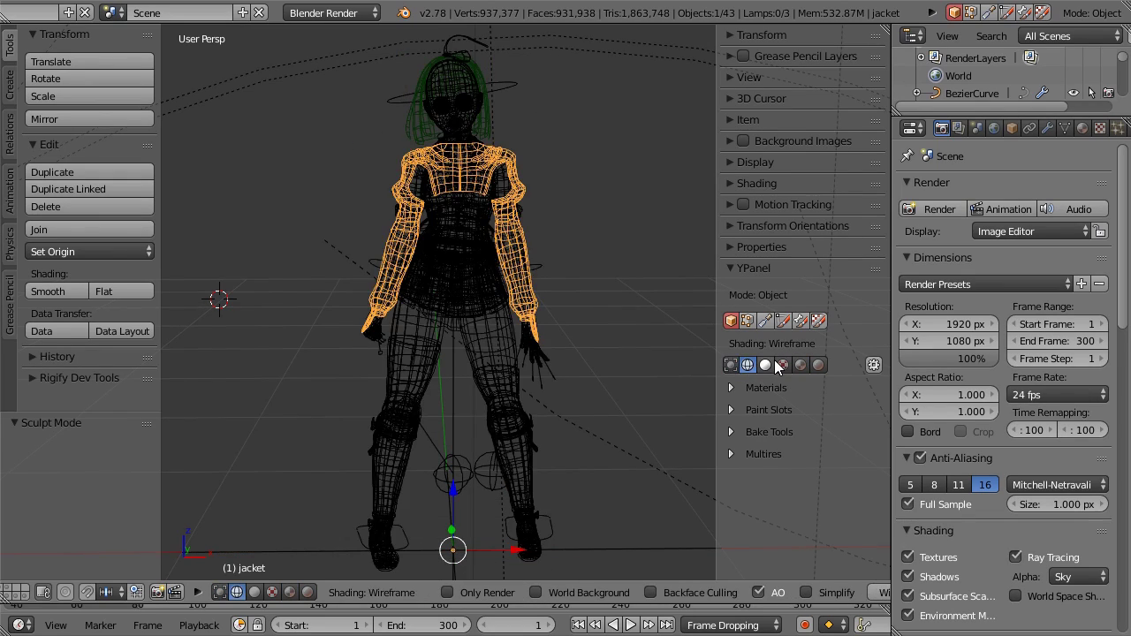
{"action": "left_click", "coordinate": [765, 365]}
{"action": "left_click", "coordinate": [801, 365]}
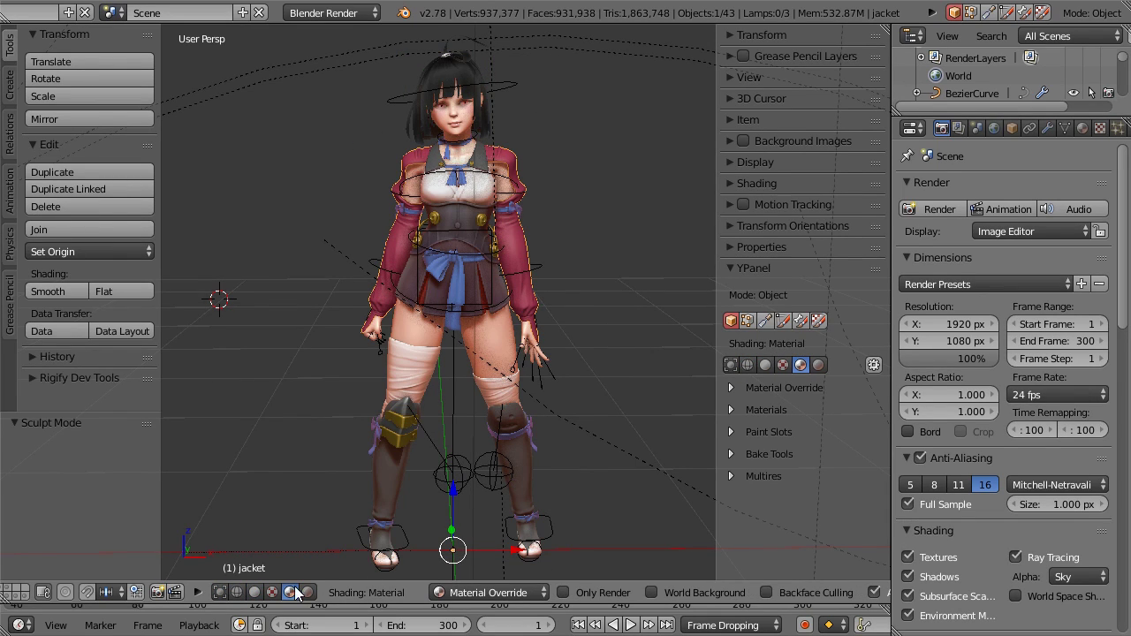
{"action": "left_click", "coordinate": [874, 365]}
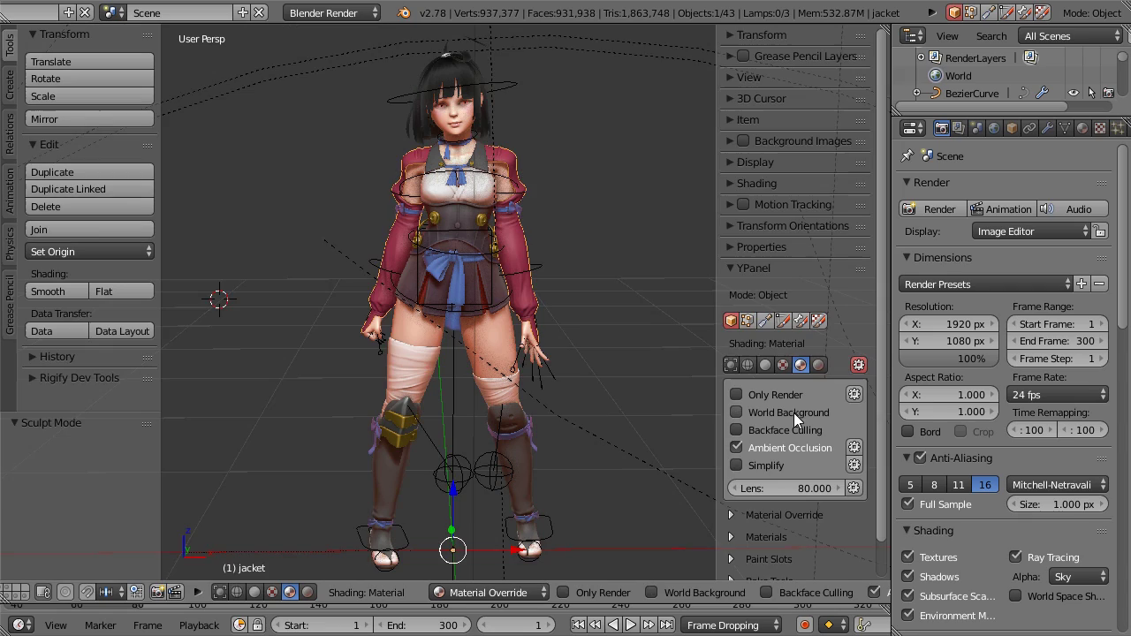
{"action": "left_click", "coordinate": [797, 399]}
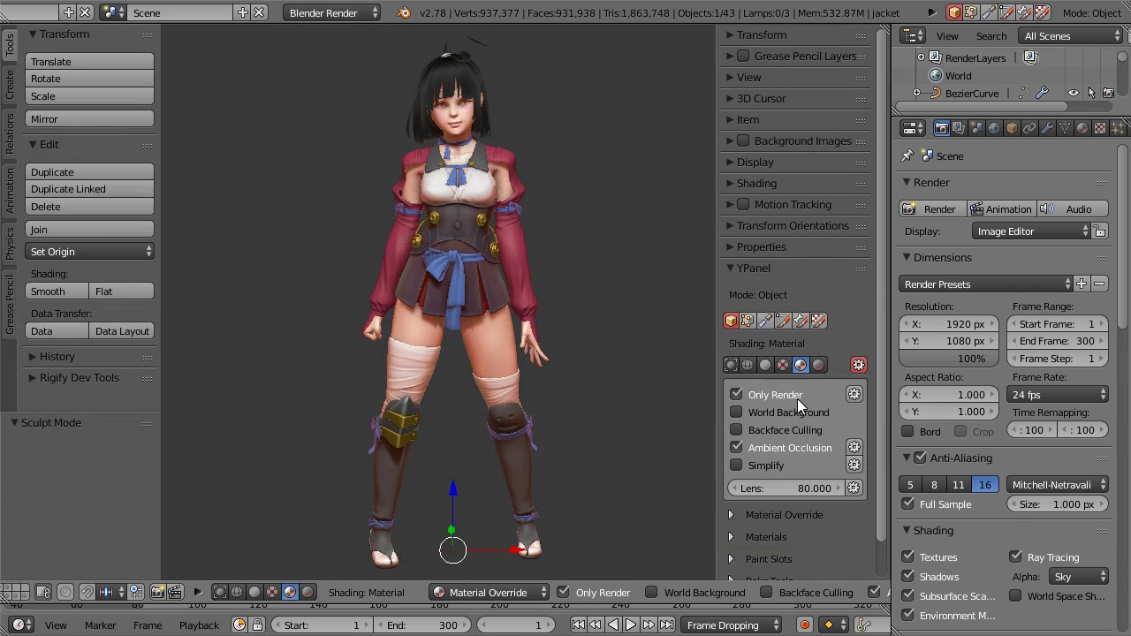
{"action": "left_click", "coordinate": [797, 397]}
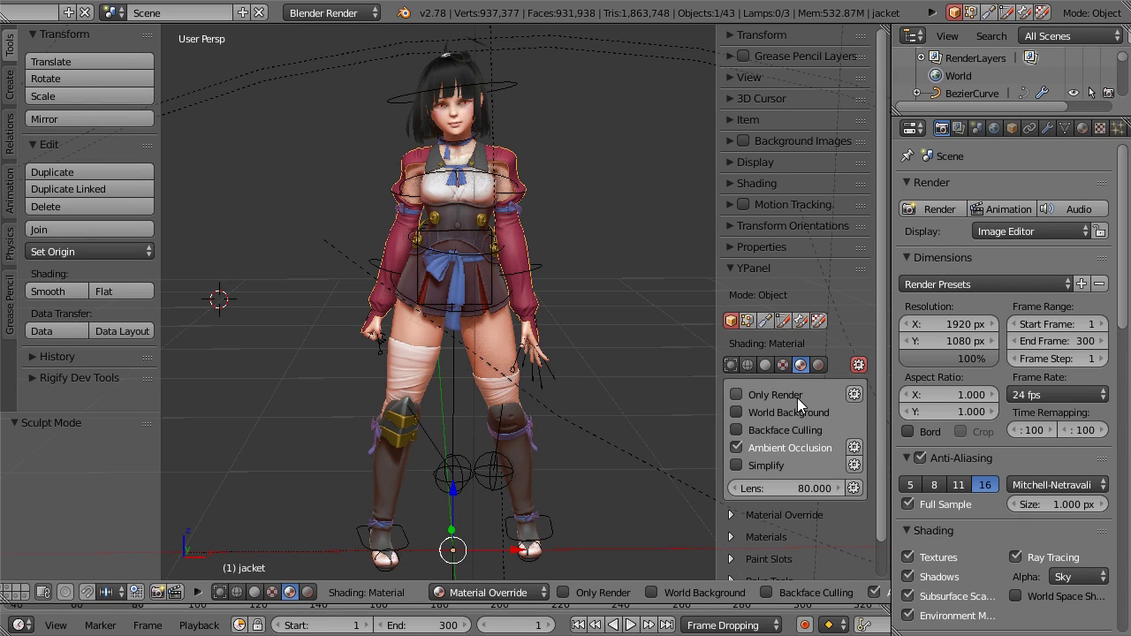
{"action": "left_click", "coordinate": [851, 449]}
{"action": "scroll", "coordinate": [850, 449], "scroll_direction": "down", "scroll_amount": 2}
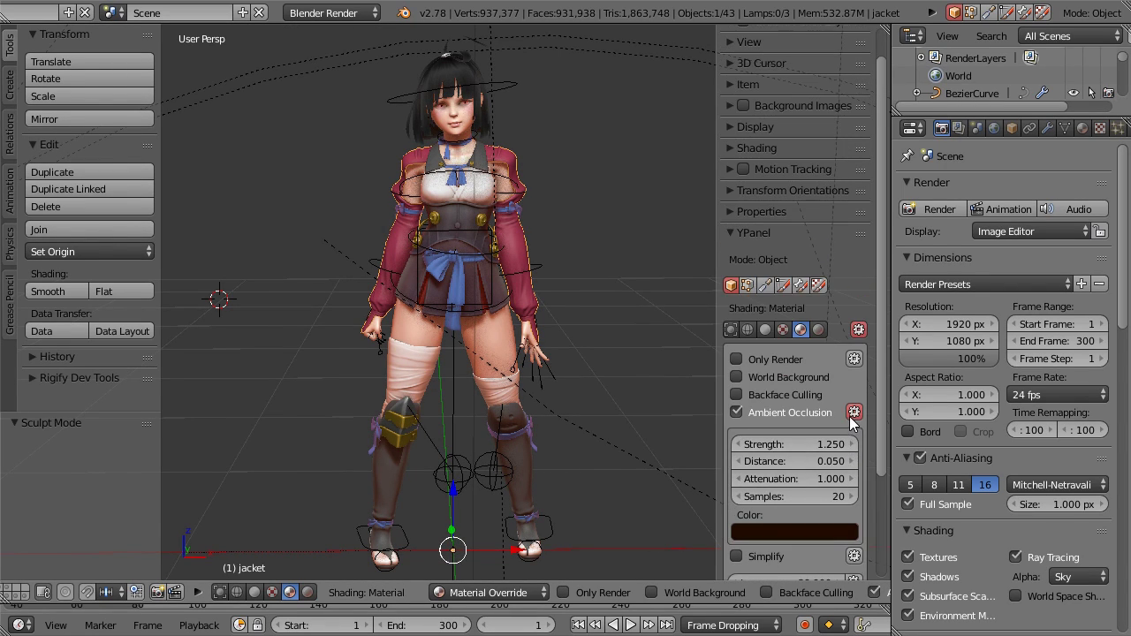
{"action": "left_click", "coordinate": [854, 413]}
{"action": "left_click", "coordinate": [858, 329]}
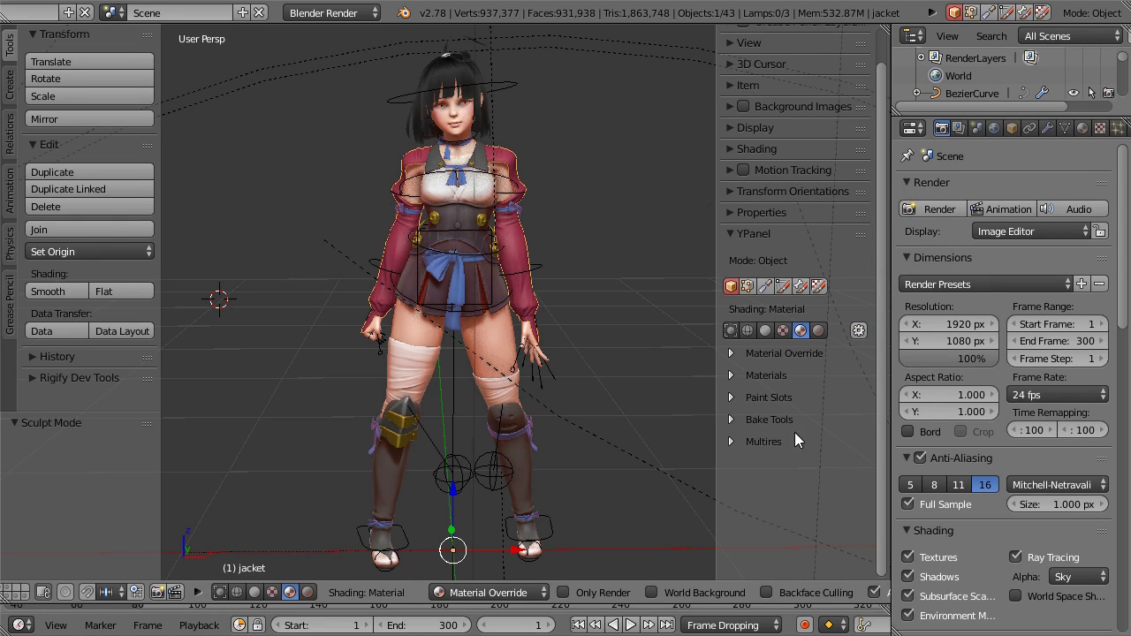
{"action": "scroll", "coordinate": [805, 419], "scroll_direction": "up", "scroll_amount": 2}
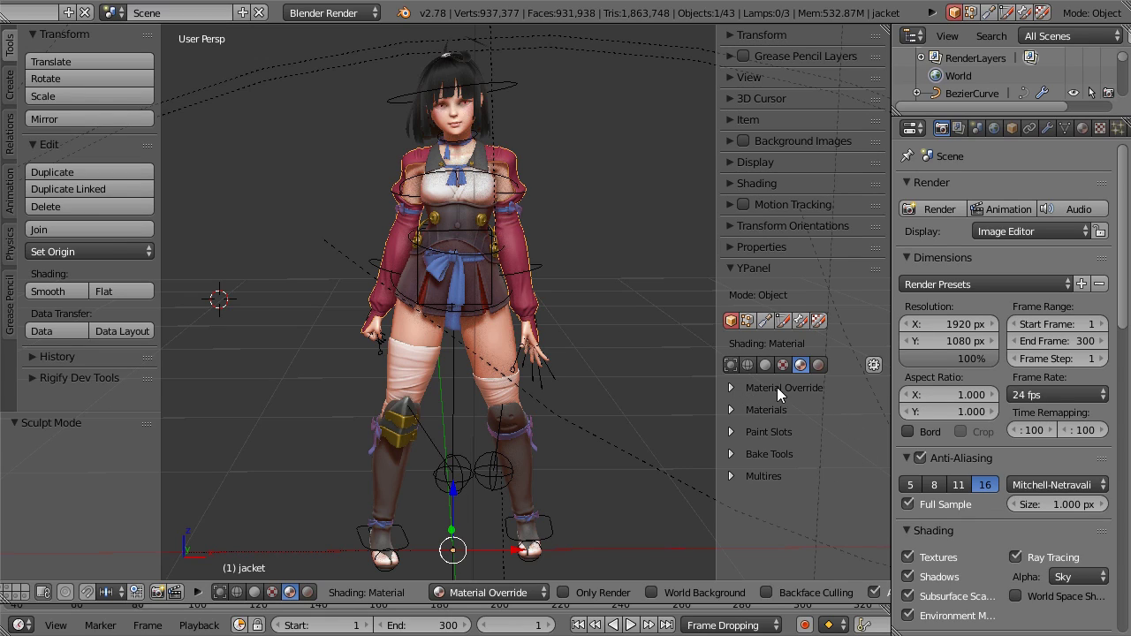
{"action": "left_click", "coordinate": [733, 387]}
{"action": "scroll", "coordinate": [734, 385], "scroll_direction": "down", "scroll_amount": 1}
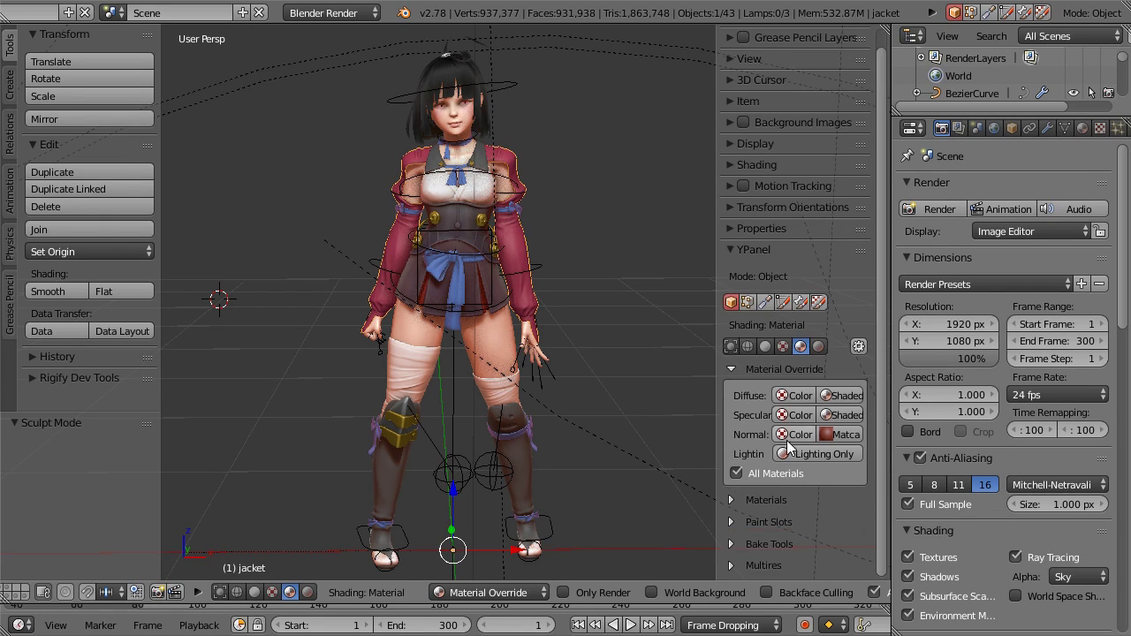
{"action": "left_click", "coordinate": [730, 369]}
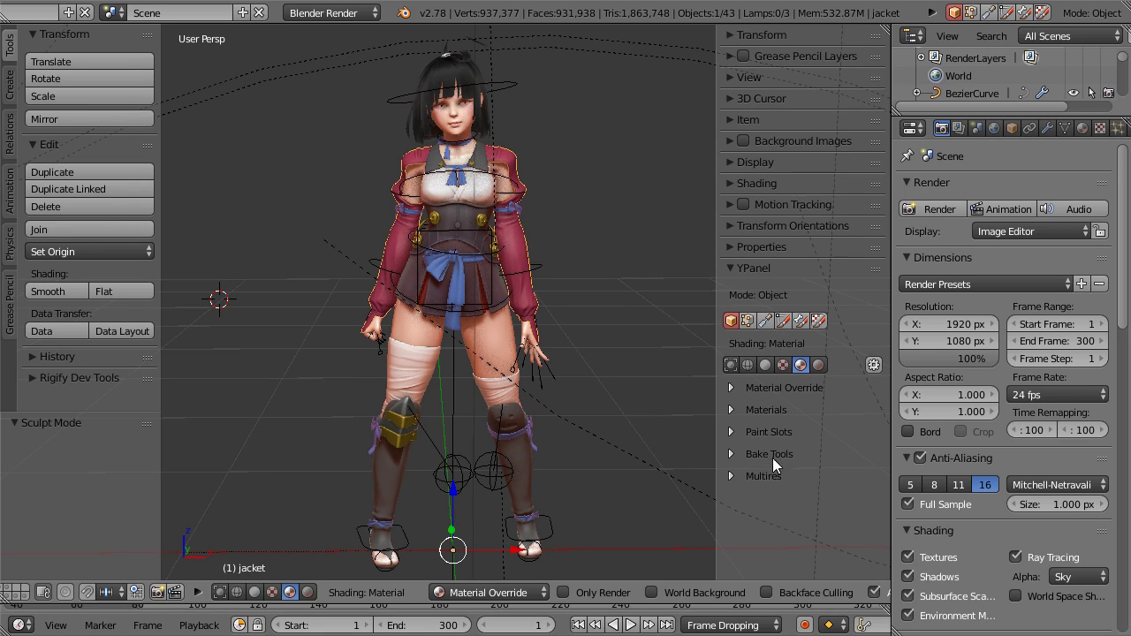
{"action": "left_click", "coordinate": [731, 409]}
{"action": "scroll", "coordinate": [778, 421], "scroll_direction": "down", "scroll_amount": 4}
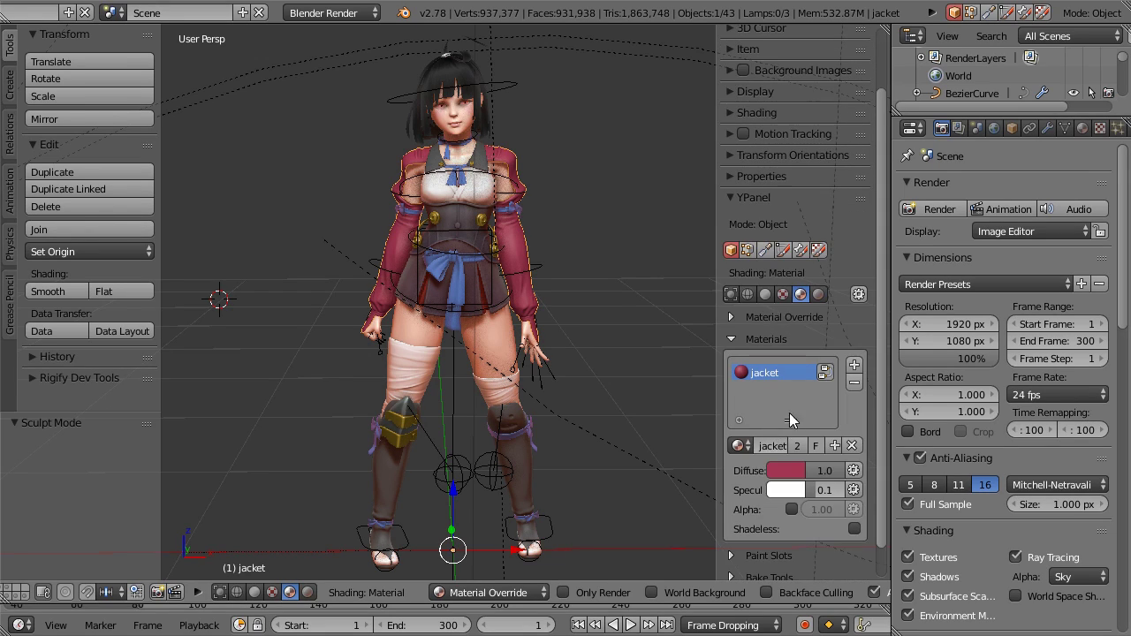
{"action": "left_click", "coordinate": [729, 340]}
{"action": "left_click", "coordinate": [729, 358]}
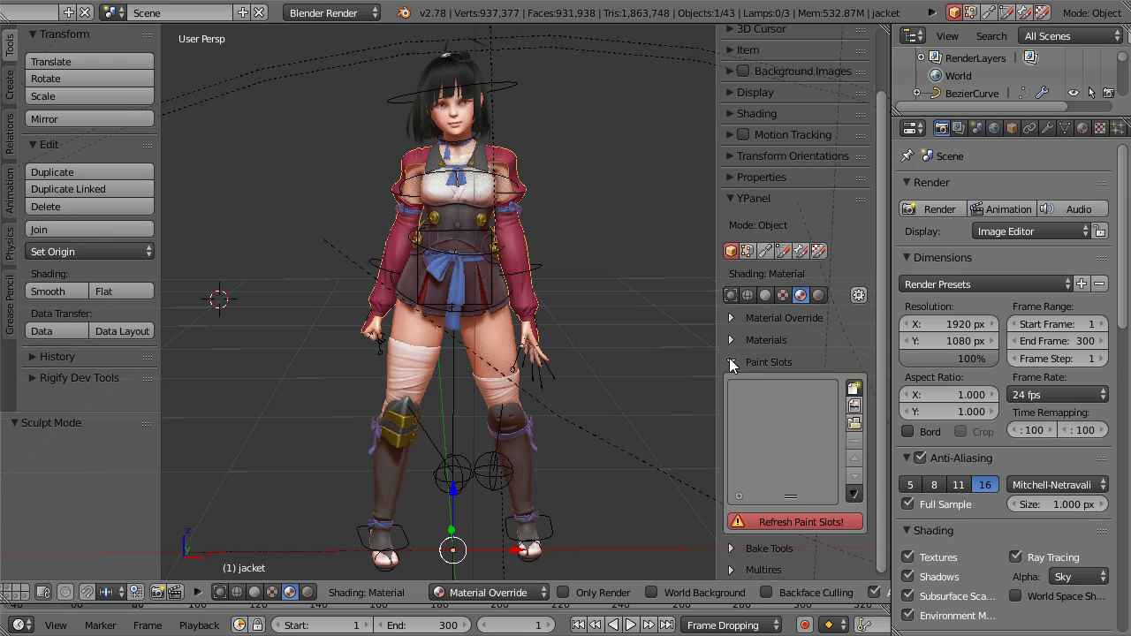
{"action": "left_click", "coordinate": [730, 358]}
{"action": "scroll", "coordinate": [760, 389], "scroll_direction": "up", "scroll_amount": 4}
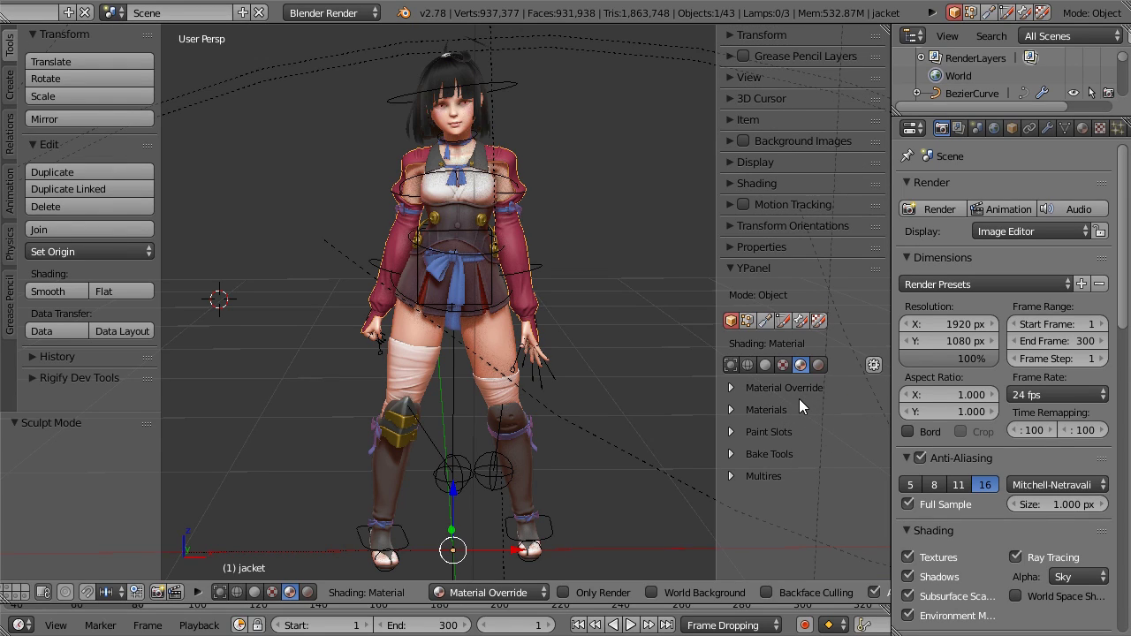
Step: Switch to Sculpt Mode and briefly expand then collapse YPanel's Multires settings
{"action": "left_click", "coordinate": [764, 321]}
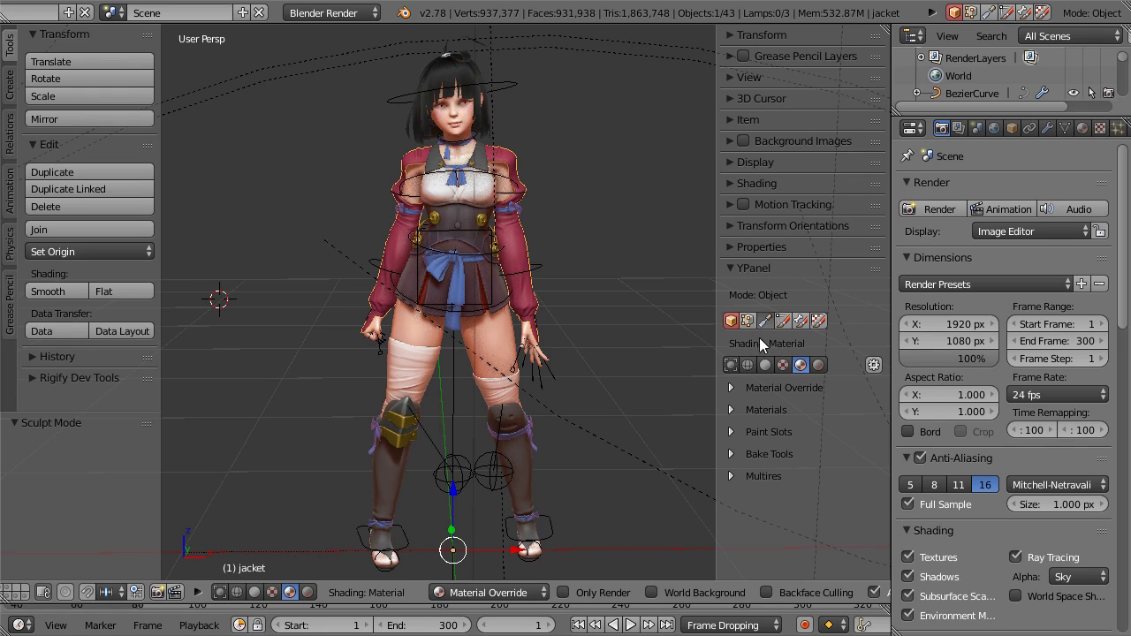
{"action": "left_click", "coordinate": [731, 475]}
{"action": "scroll", "coordinate": [779, 435], "scroll_direction": "down", "scroll_amount": 4}
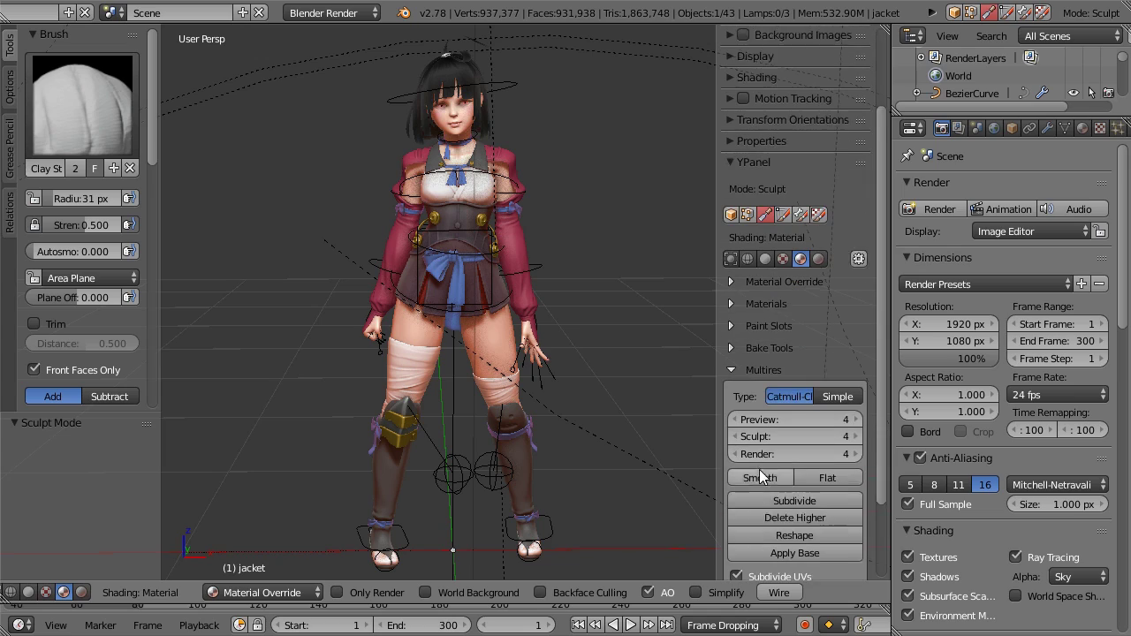
{"action": "left_click", "coordinate": [732, 343]}
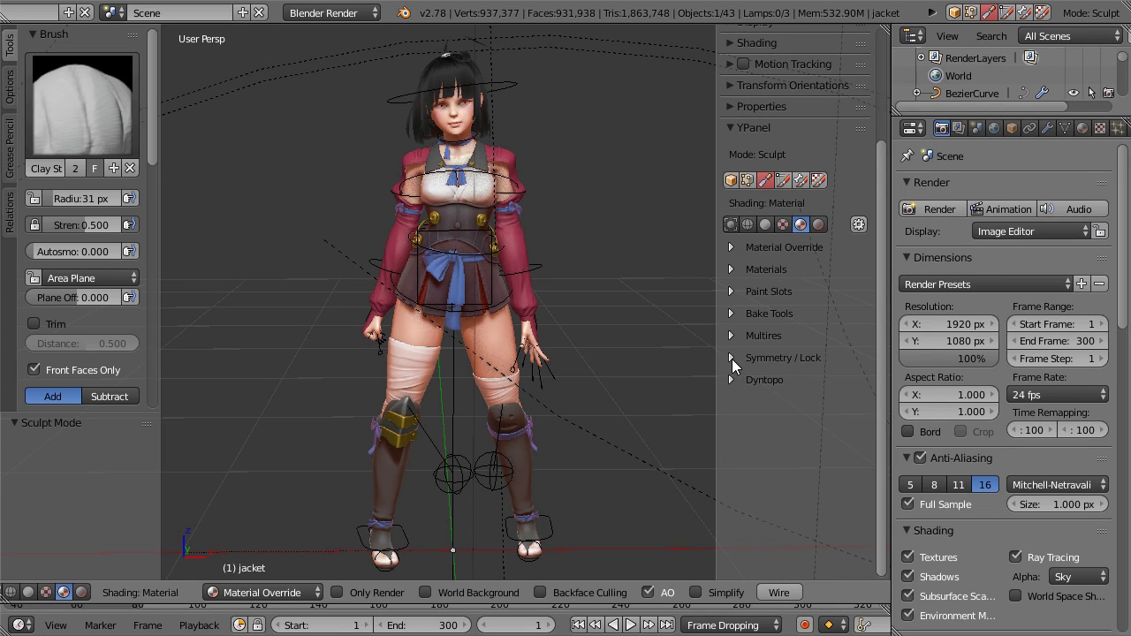
Step: Preview the Symmetry / Lock and Dyntopo sections, collapsing each afterwards
{"action": "left_click", "coordinate": [731, 359]}
{"action": "left_click", "coordinate": [734, 358]}
{"action": "left_click", "coordinate": [744, 383]}
{"action": "scroll", "coordinate": [798, 419], "scroll_direction": "down", "scroll_amount": 2}
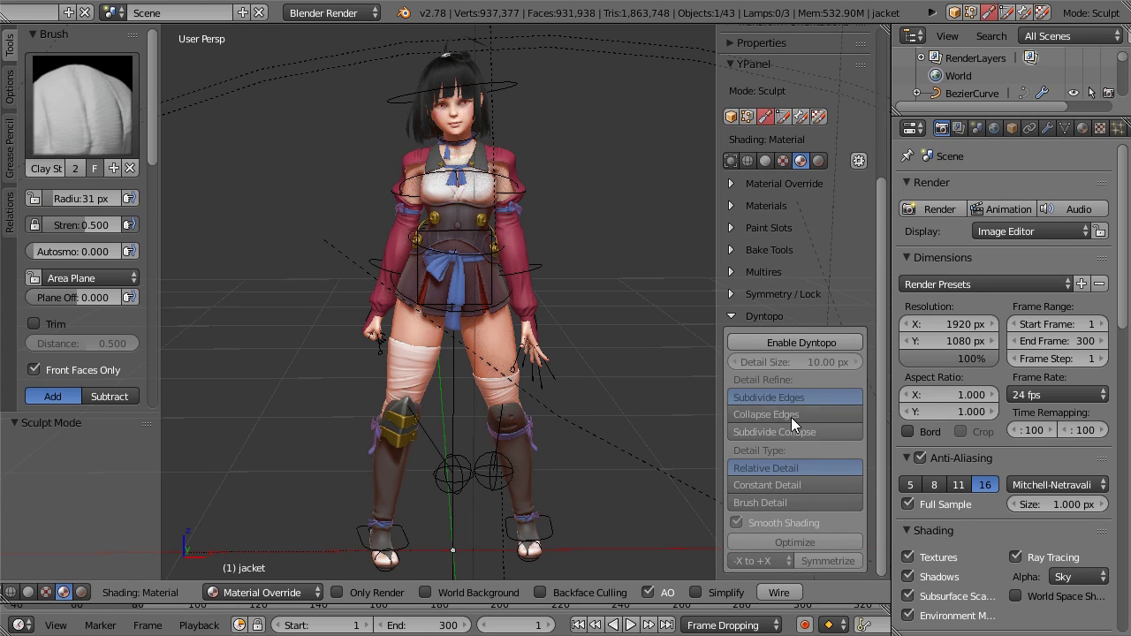
{"action": "left_click", "coordinate": [733, 318]}
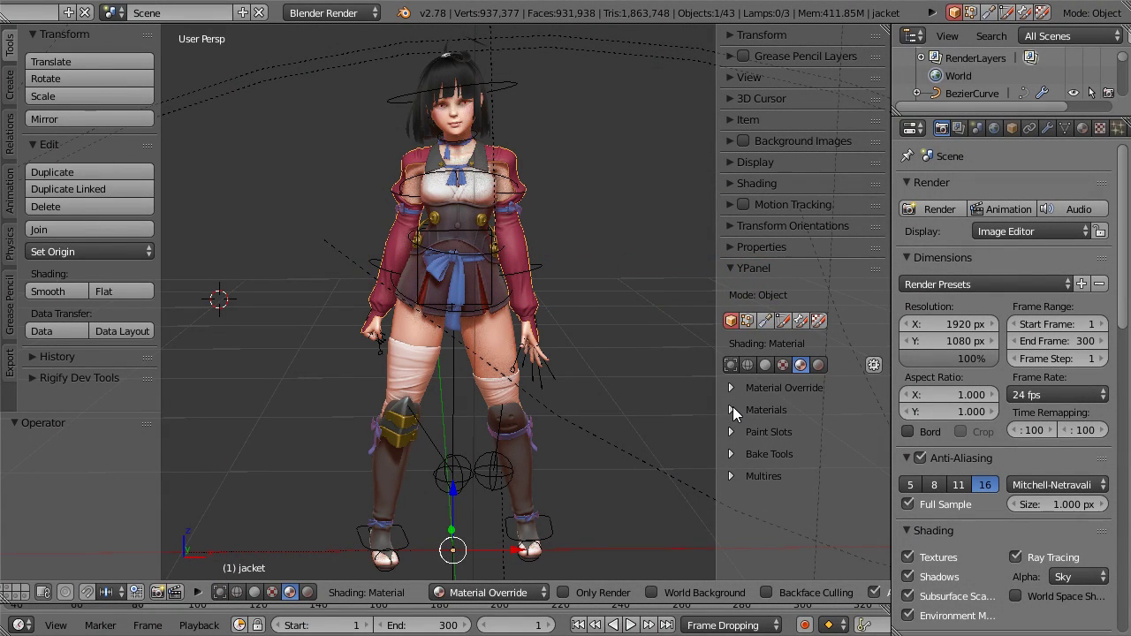
Step: Show the jacket material in YPanel's Materials section, compare it with the Material tab, then return to Render properties
{"action": "left_click", "coordinate": [733, 408]}
{"action": "scroll", "coordinate": [806, 471], "scroll_direction": "down", "scroll_amount": 3}
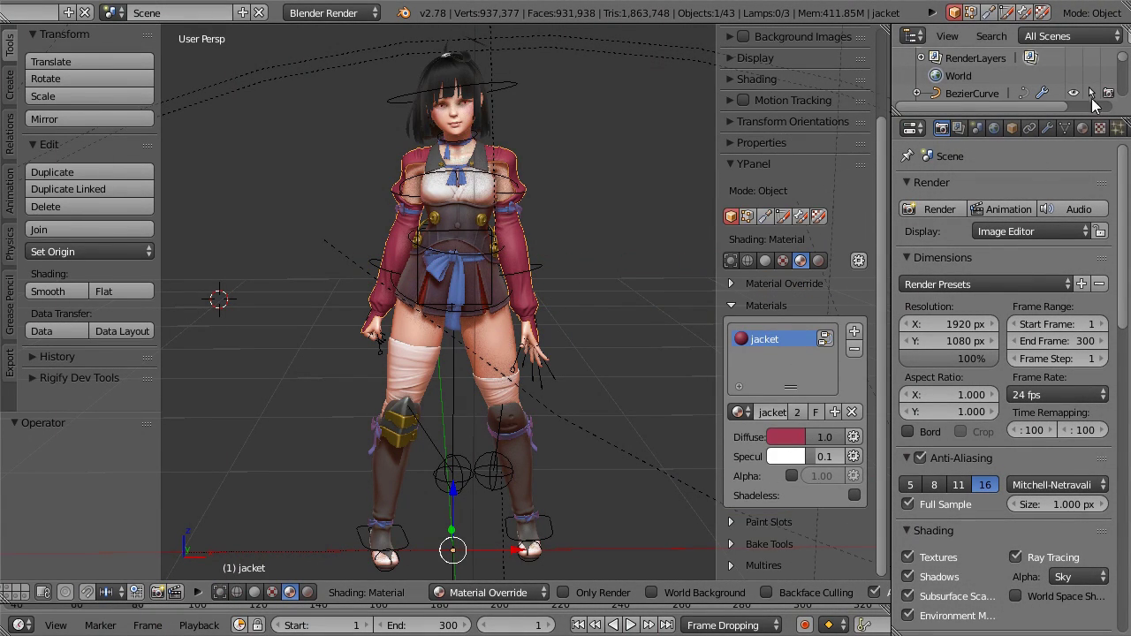
{"action": "left_click", "coordinate": [1081, 129]}
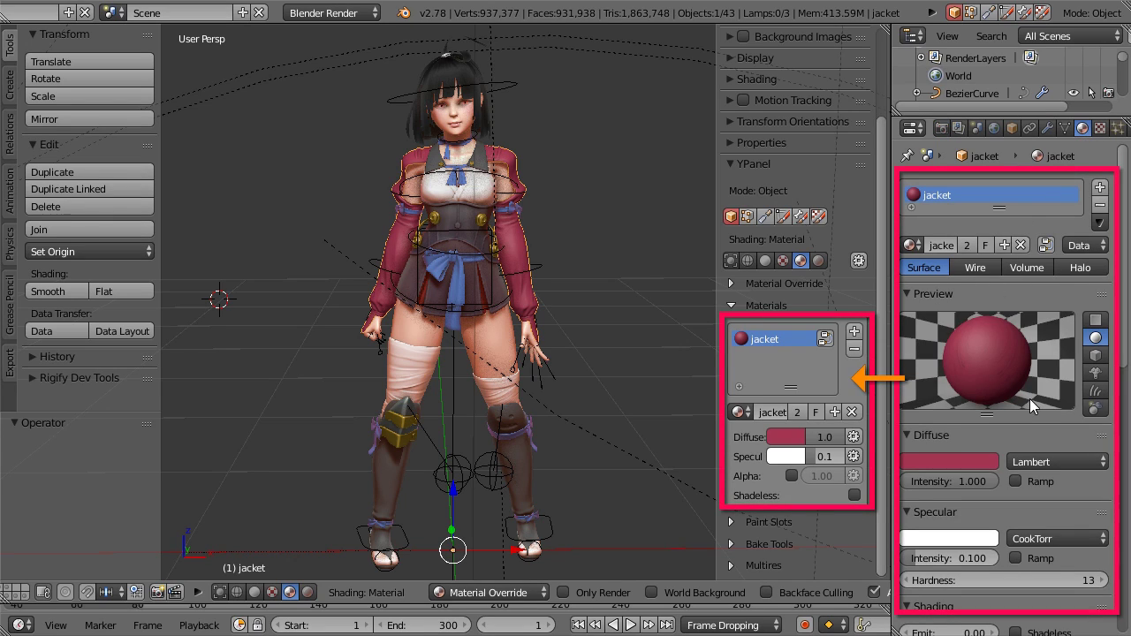
{"action": "left_click", "coordinate": [942, 129]}
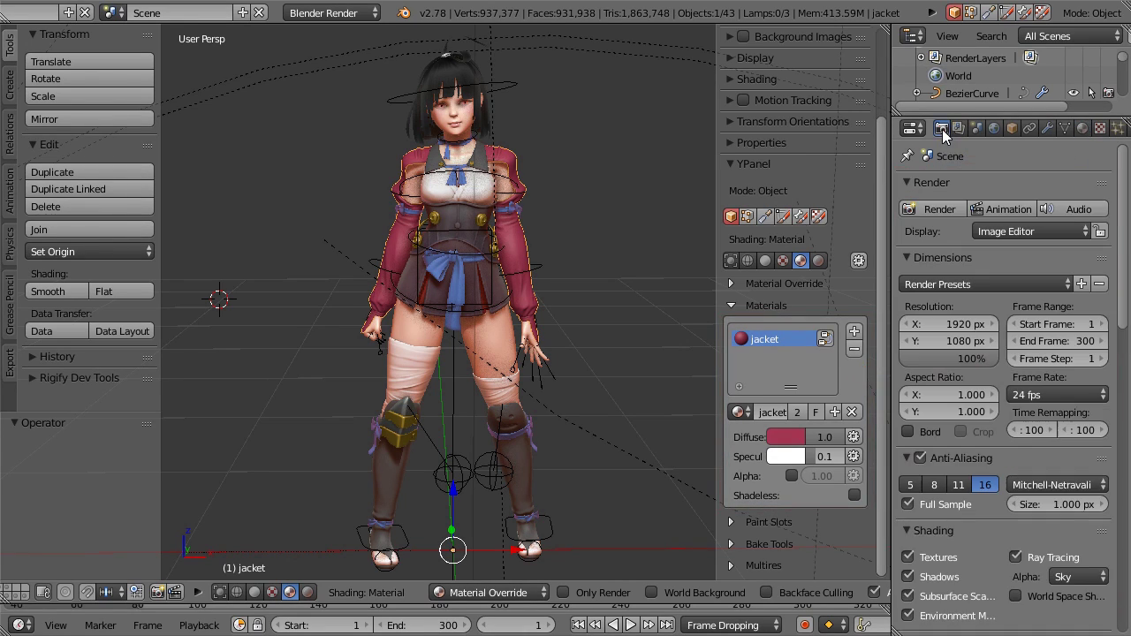
Step: Make the jacket diffuse blue and give it a pink specular at 0.3 intensity
{"action": "left_click", "coordinate": [787, 438]}
{"action": "left_click_drag", "start_coordinate": [848, 305], "coordinate": [868, 231]}
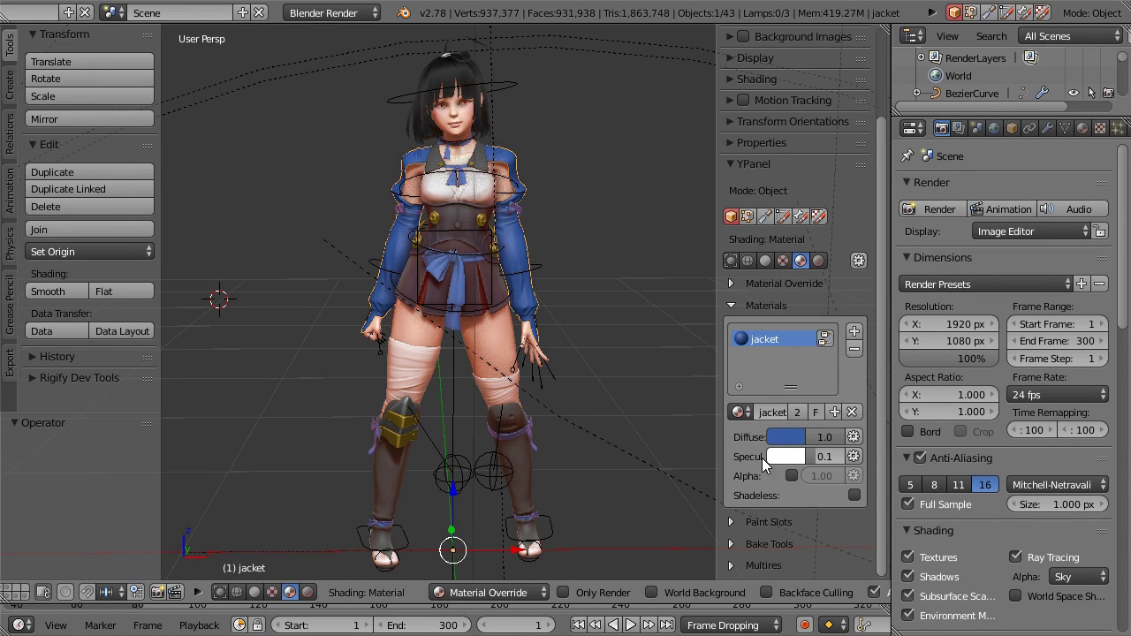
{"action": "left_click_drag", "start_coordinate": [836, 457], "coordinate": [844, 456]}
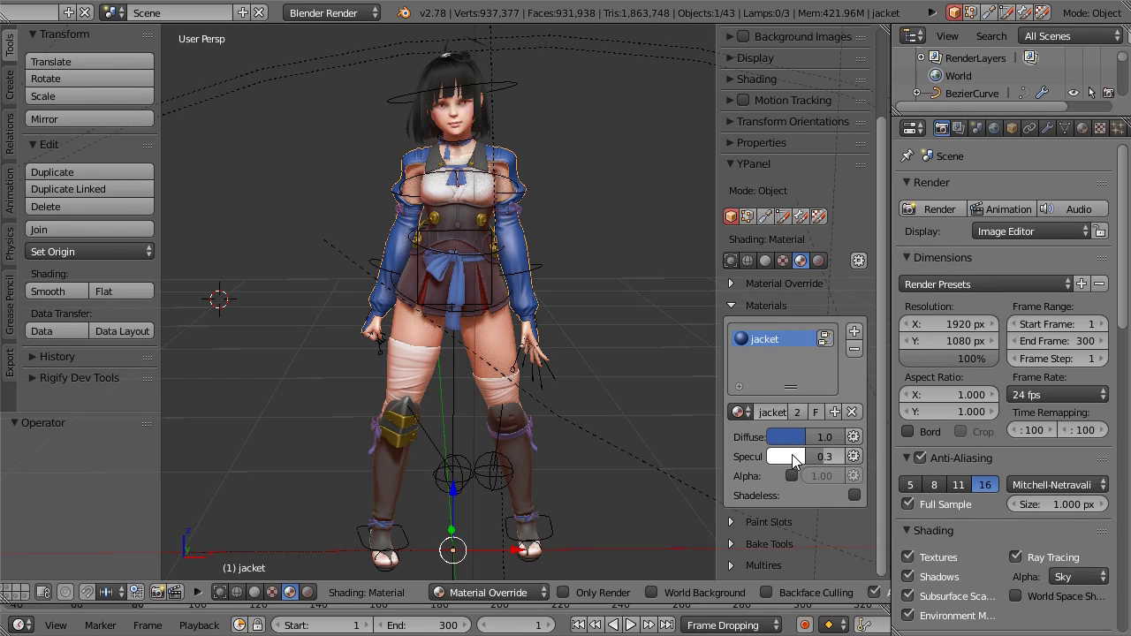
{"action": "left_click", "coordinate": [794, 458]}
{"action": "left_click_drag", "start_coordinate": [833, 334], "coordinate": [871, 285]}
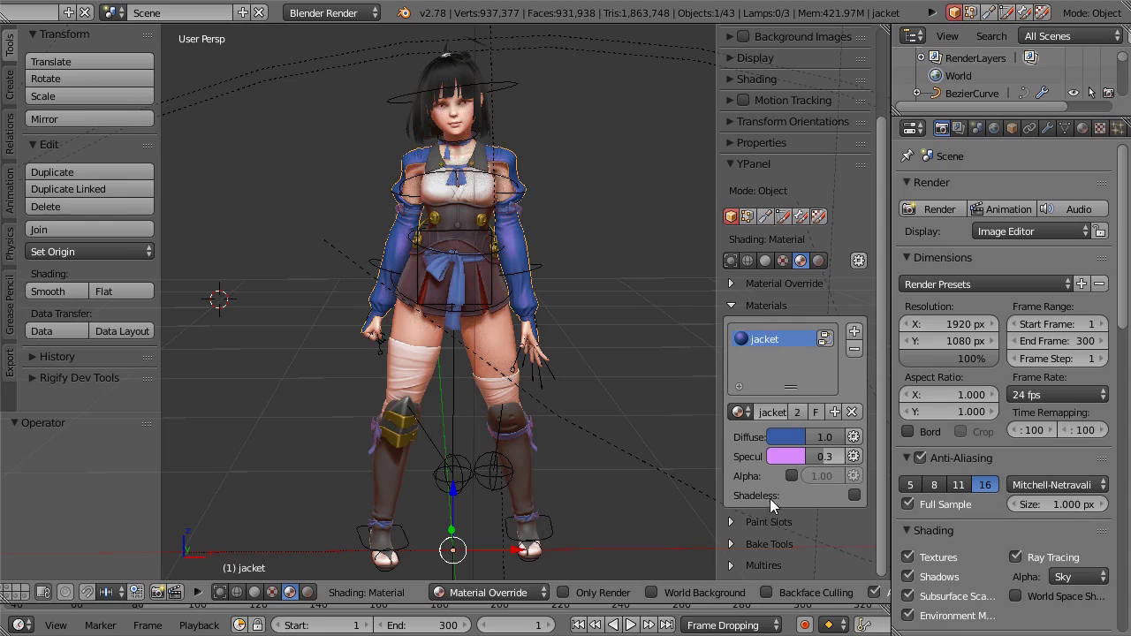
Step: Try transparency with alpha 0.70 and shadeless on the jacket, then turn both off
{"action": "left_click", "coordinate": [791, 476]}
{"action": "mouse_move", "coordinate": [822, 475]}
{"action": "left_mouse_down"}
{"action": "mouse_move", "coordinate": [796, 476]}
{"action": "mouse_move", "coordinate": [837, 474]}
{"action": "left_mouse_up"}
{"action": "left_click", "coordinate": [791, 475]}
{"action": "left_click", "coordinate": [854, 495]}
{"action": "left_click", "coordinate": [854, 495]}
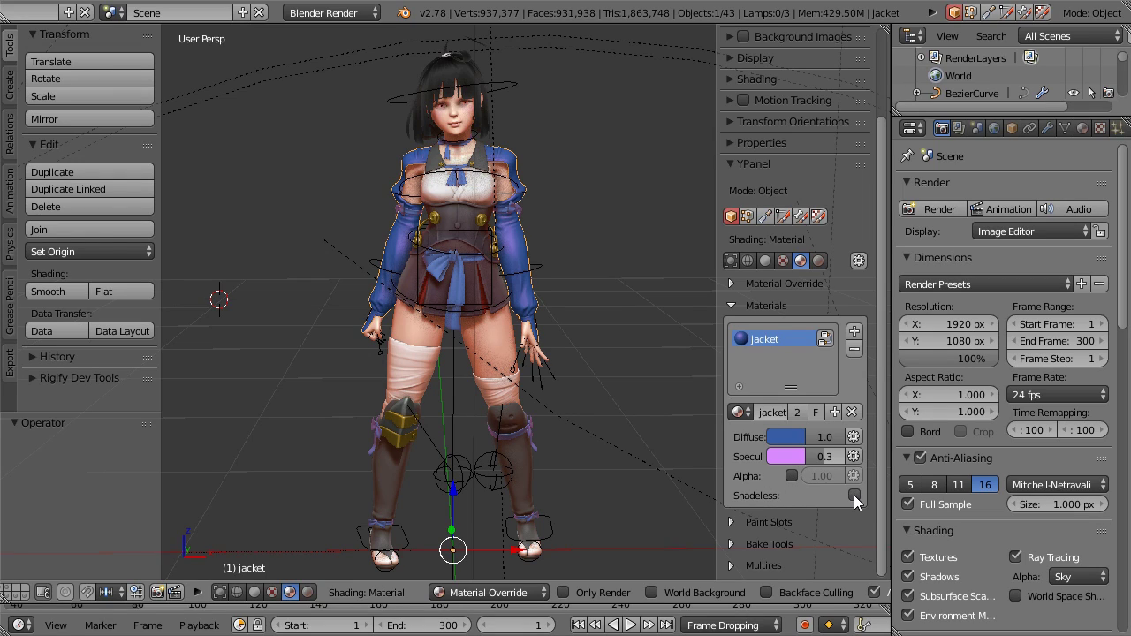
Step: Raise specular hardness from 13 to 22 and reveal the transparency blending options
{"action": "left_click", "coordinate": [856, 438]}
{"action": "scroll", "coordinate": [843, 462], "scroll_direction": "down", "scroll_amount": 3}
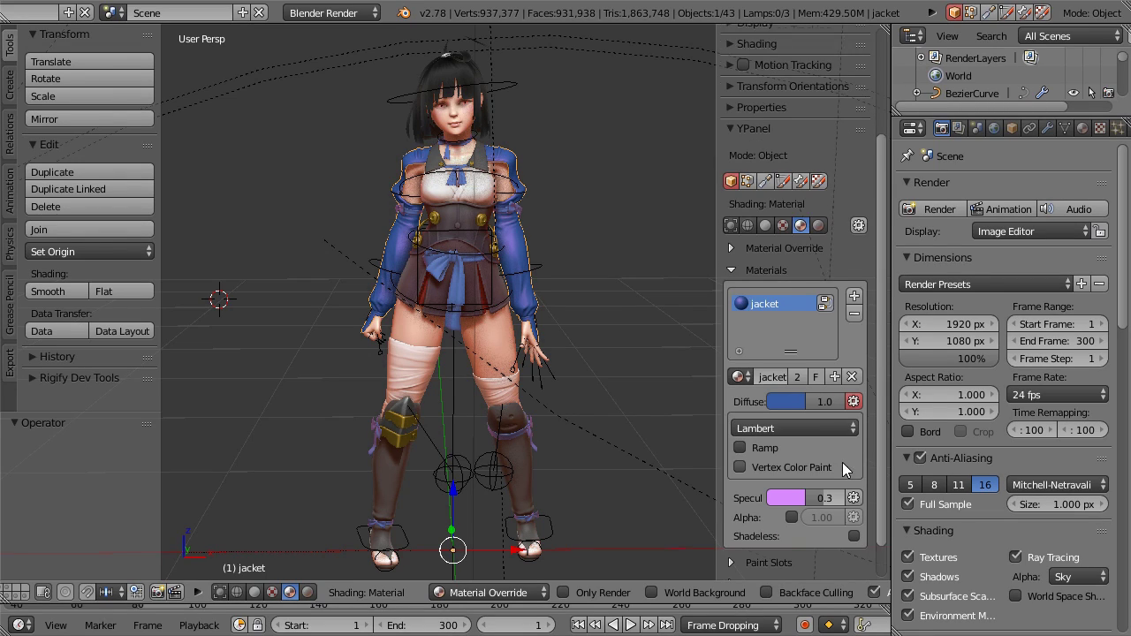
{"action": "left_click", "coordinate": [854, 366]}
{"action": "left_click", "coordinate": [856, 385]}
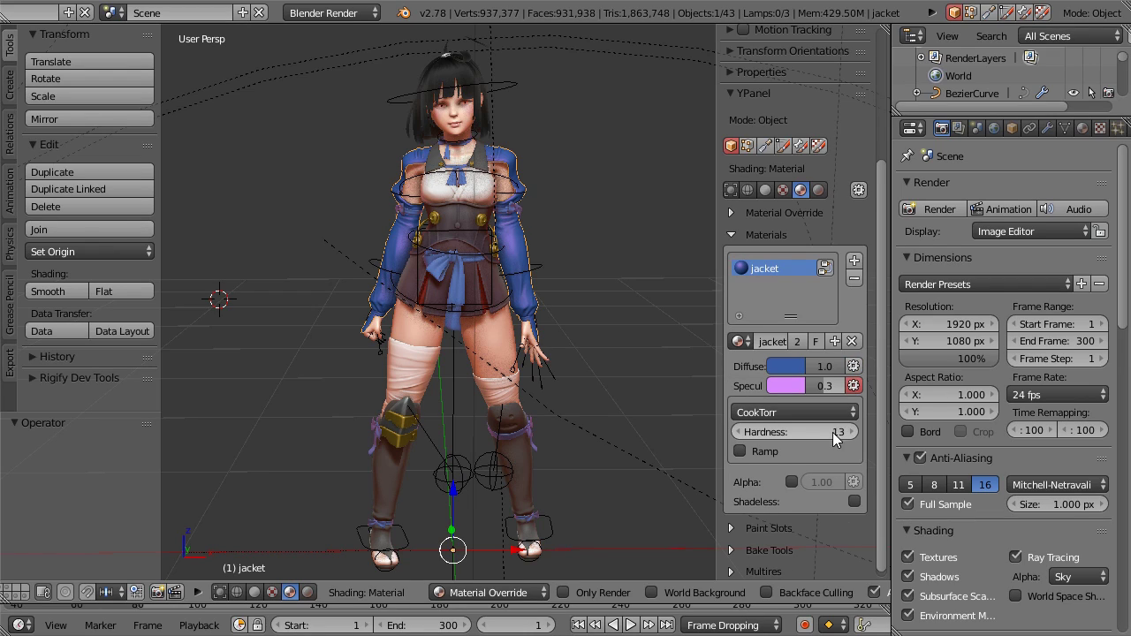
{"action": "left_click_drag", "start_coordinate": [823, 431], "coordinate": [853, 431]}
{"action": "left_click", "coordinate": [853, 385]}
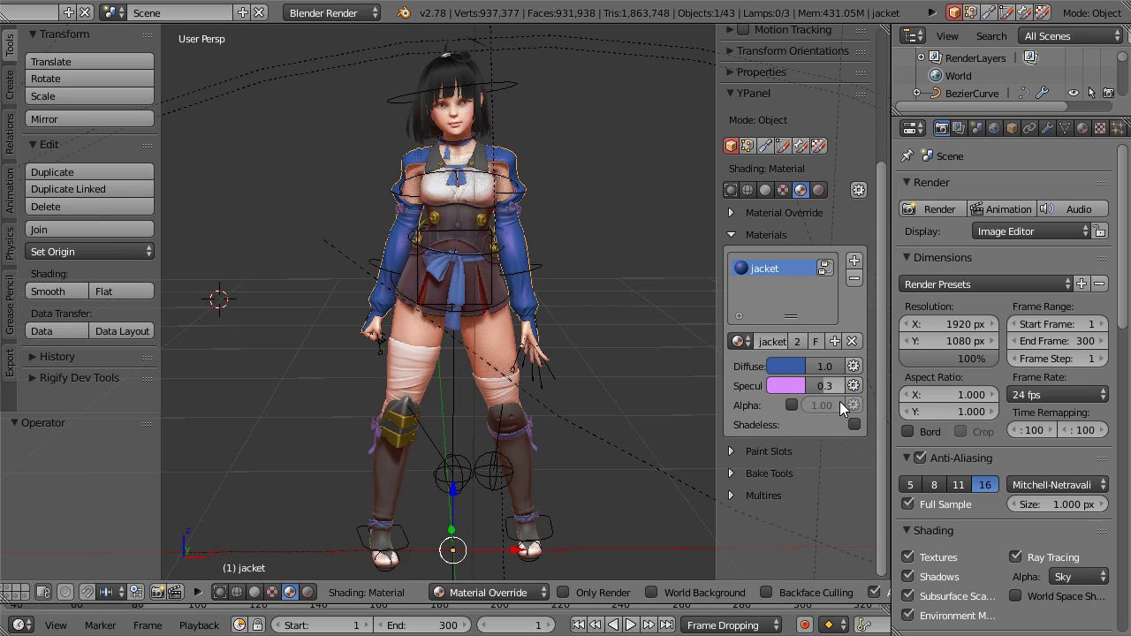
{"action": "left_click", "coordinate": [853, 405]}
{"action": "scroll", "coordinate": [851, 415], "scroll_direction": "down", "scroll_amount": 1}
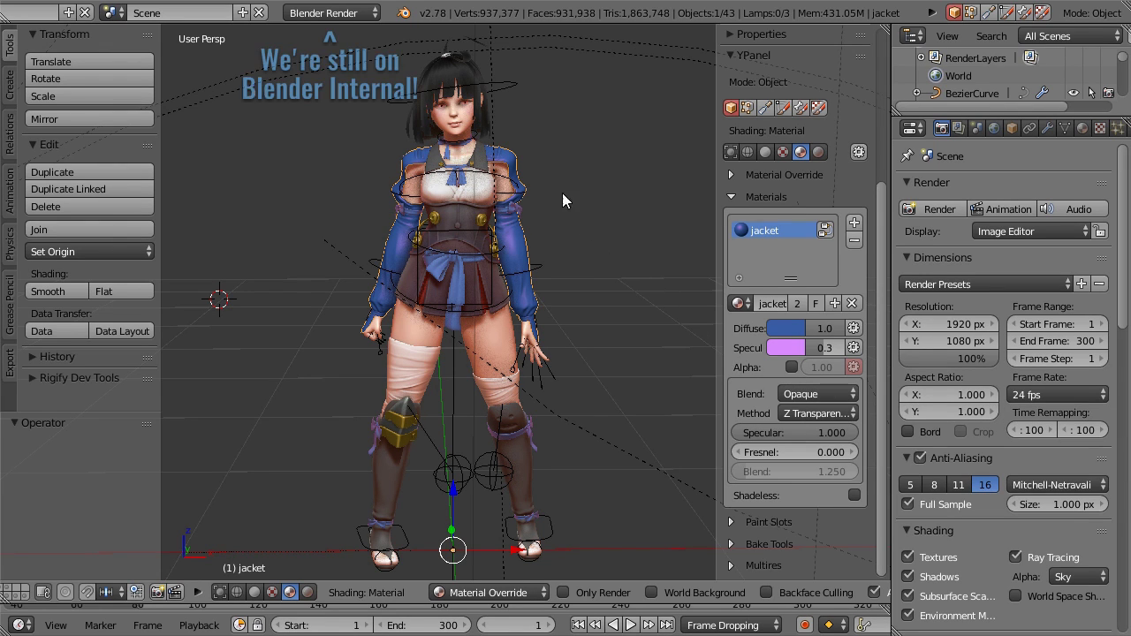
Step: Select the hair, switch its blend to Alpha Clip and back to Alpha Blend, then collapse the options
{"action": "scroll", "coordinate": [507, 306], "scroll_direction": "up", "scroll_amount": 8}
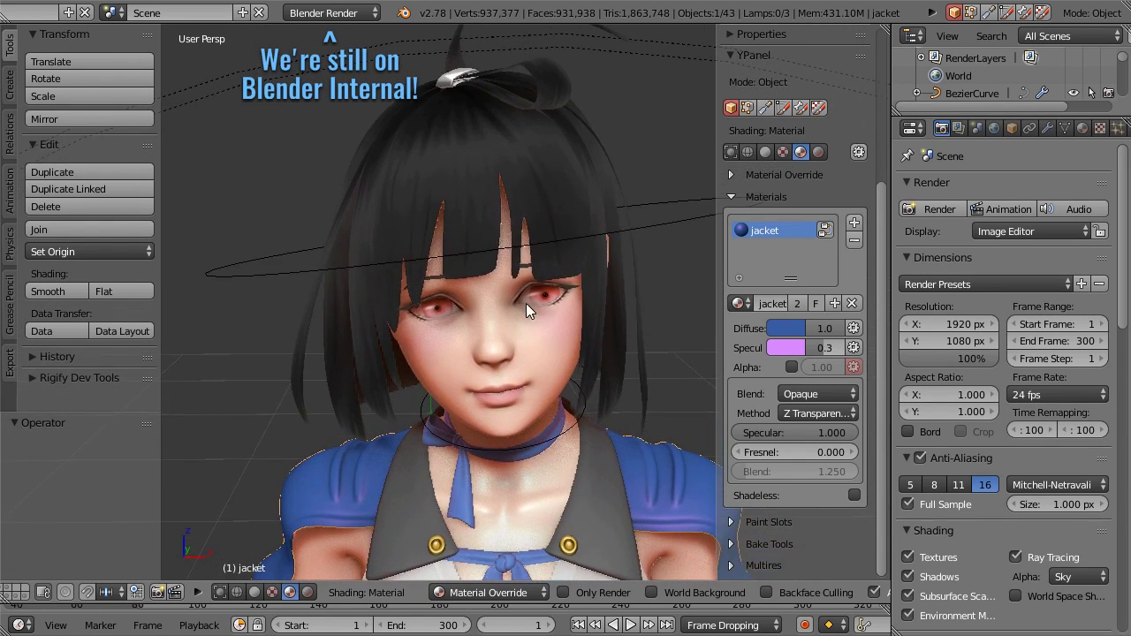
{"action": "scroll", "coordinate": [522, 283], "scroll_direction": "down", "scroll_amount": 2}
{"action": "right_click", "coordinate": [601, 290]}
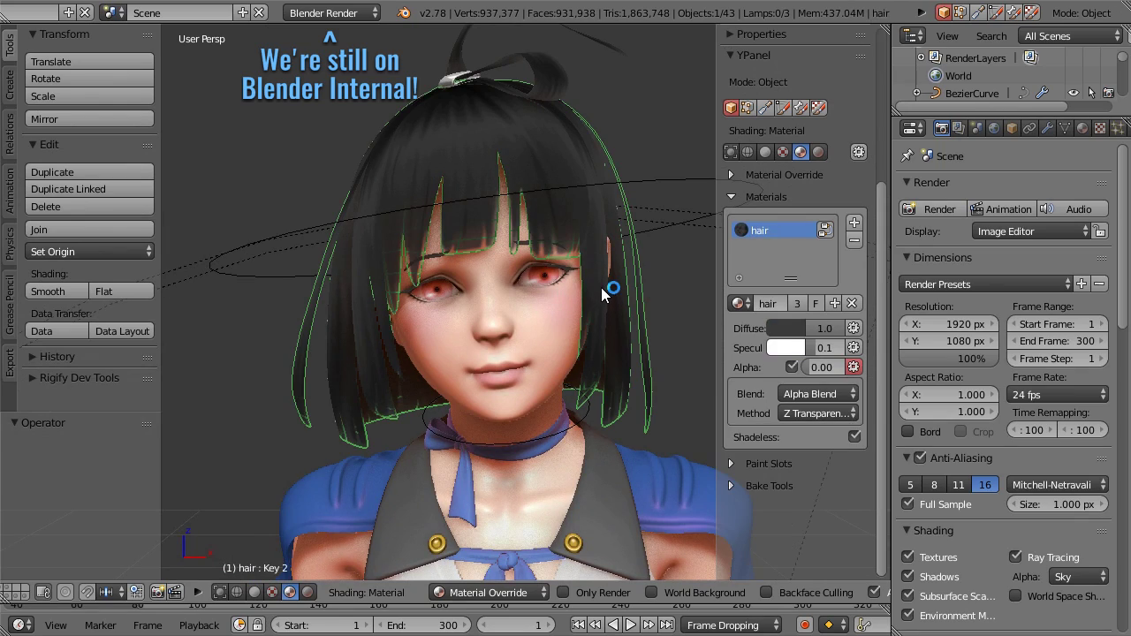
{"action": "scroll", "coordinate": [608, 301], "scroll_direction": "down", "scroll_amount": 1}
{"action": "left_click", "coordinate": [817, 394]}
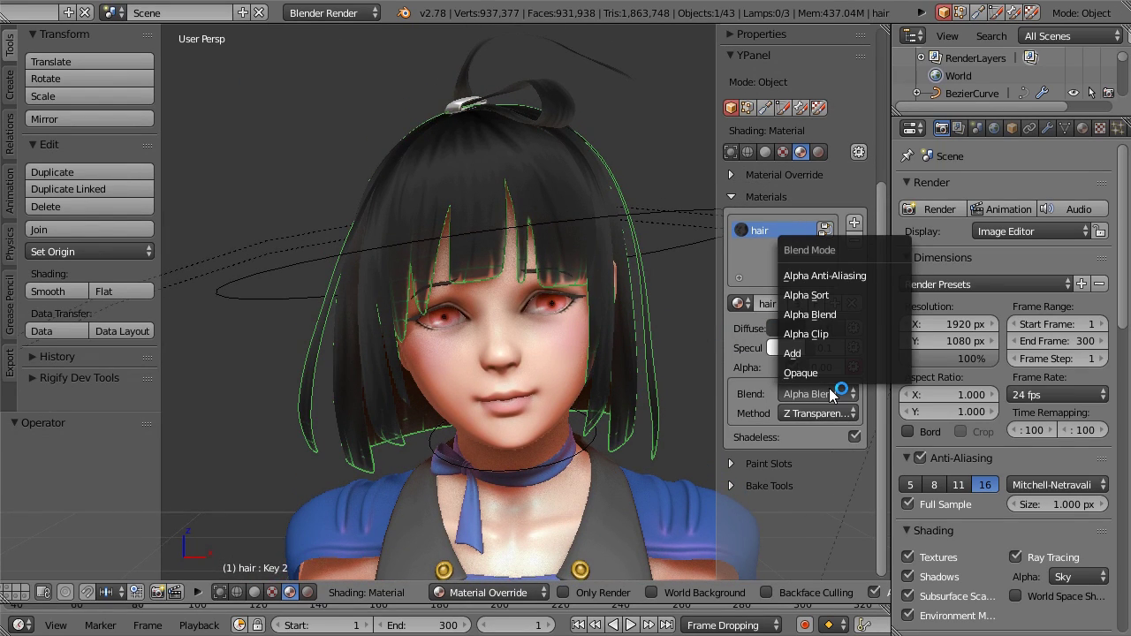
{"action": "left_click", "coordinate": [844, 334]}
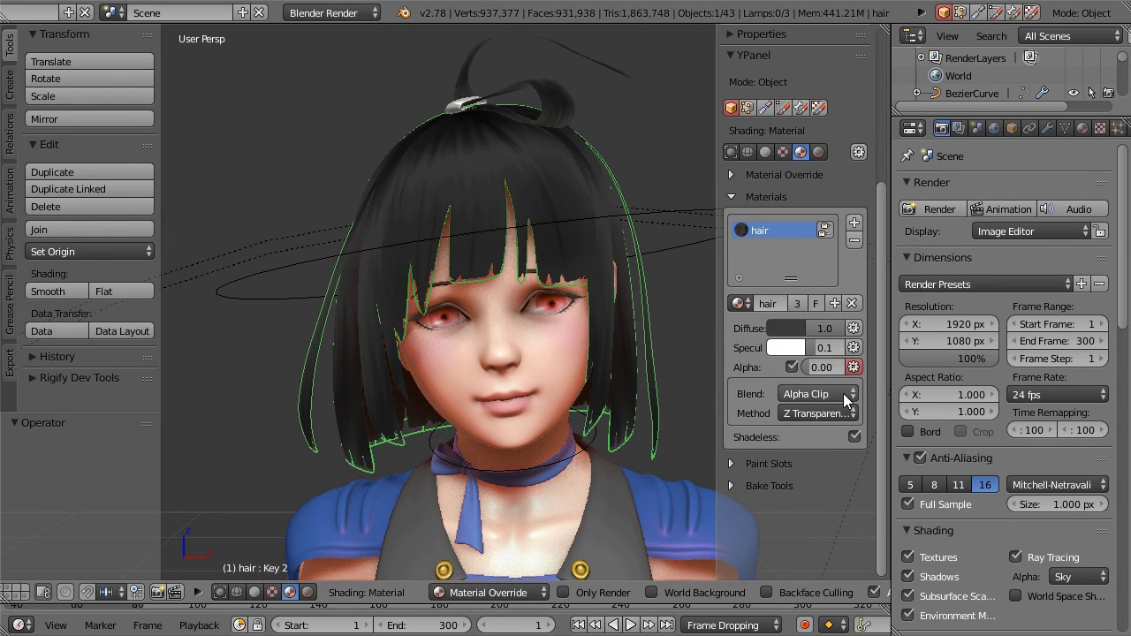
{"action": "left_click", "coordinate": [847, 397]}
{"action": "left_click", "coordinate": [844, 315]}
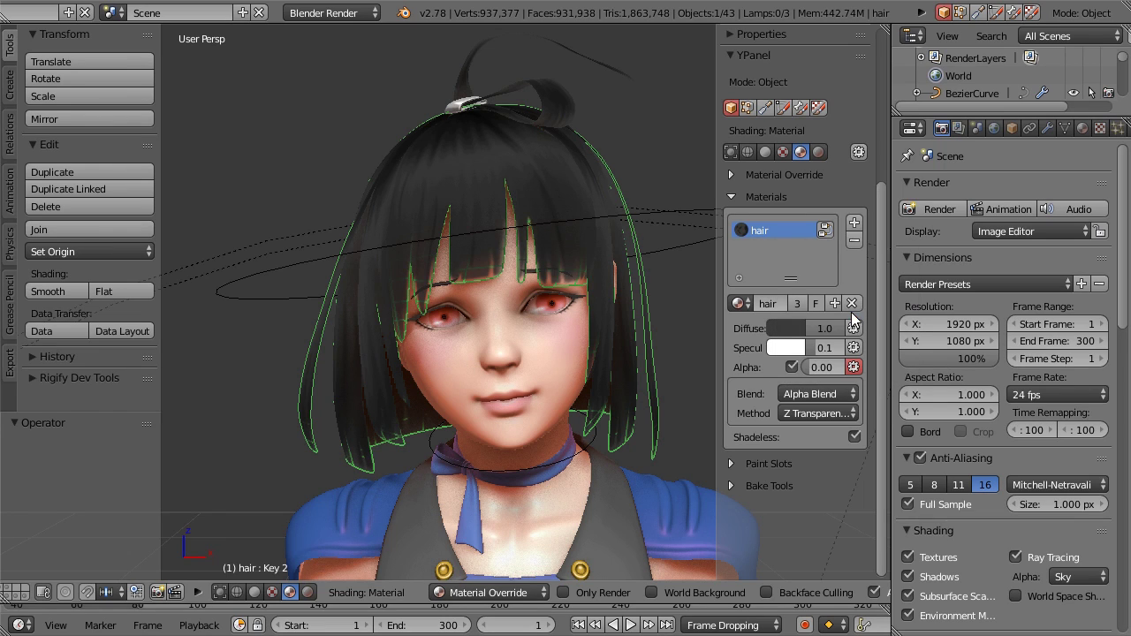
{"action": "left_click", "coordinate": [855, 366]}
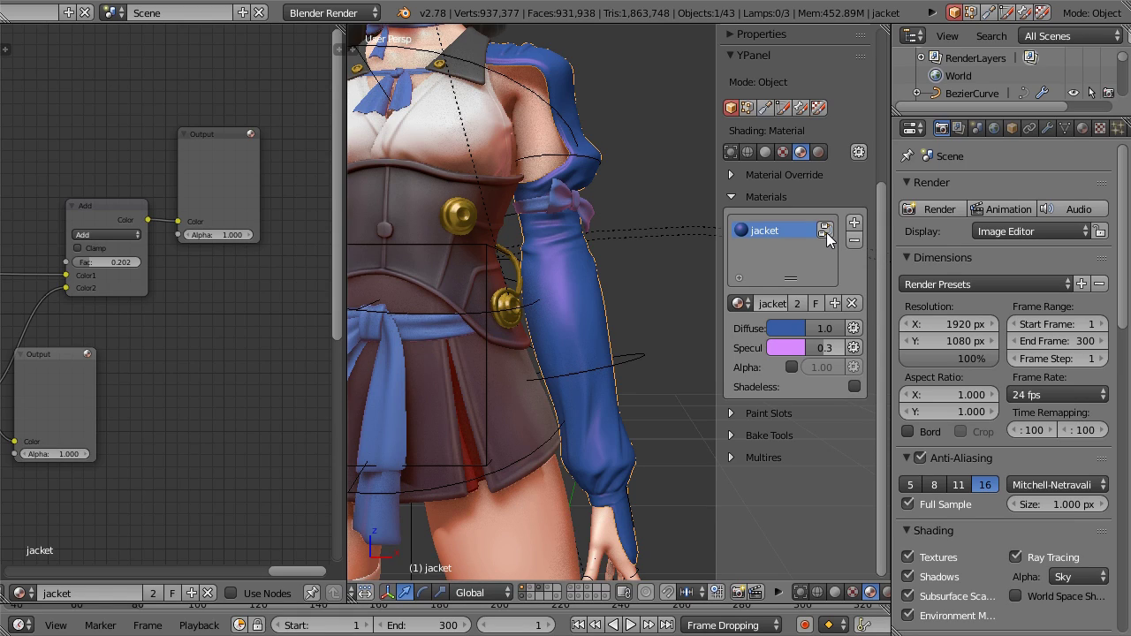
{"action": "left_click", "coordinate": [825, 230]}
{"action": "left_click", "coordinate": [825, 231]}
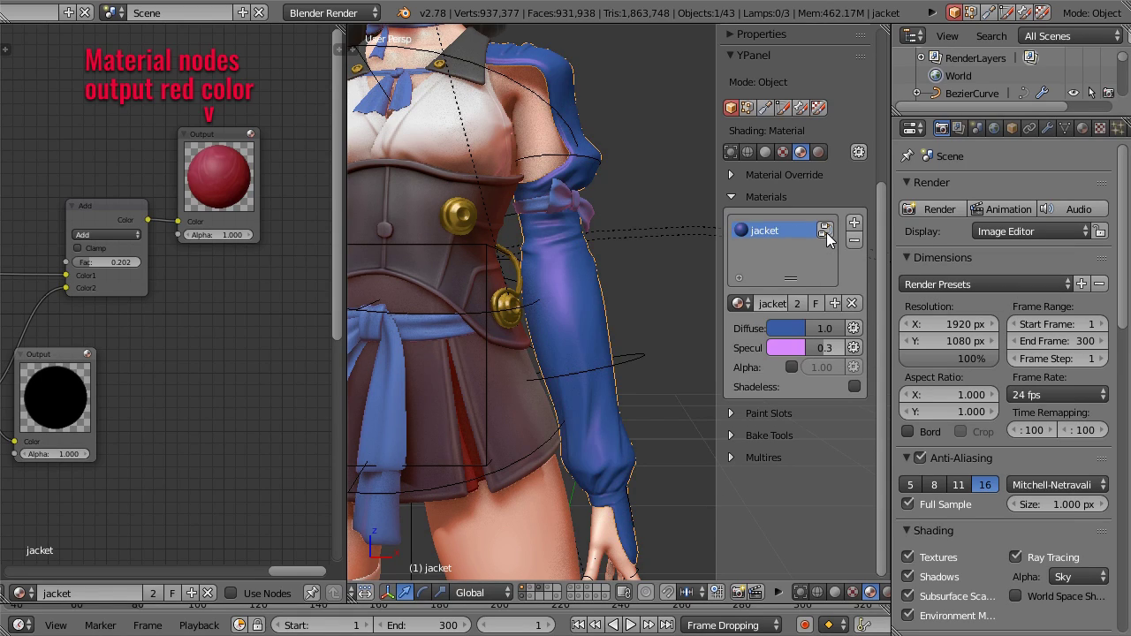
{"action": "left_click", "coordinate": [826, 235]}
{"action": "left_click", "coordinate": [826, 234]}
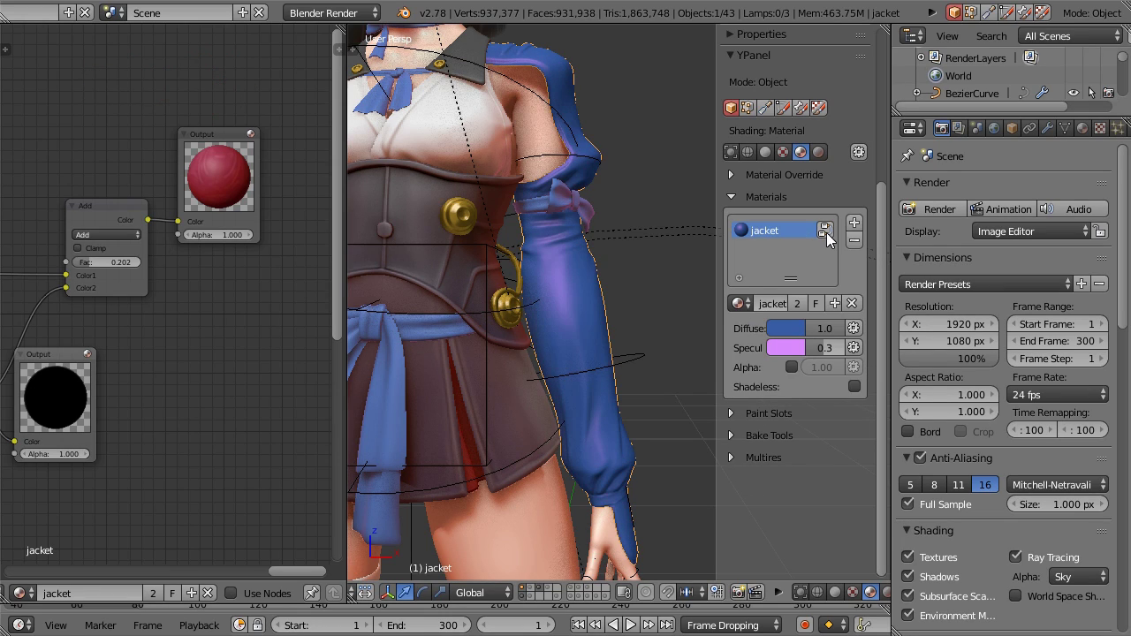
{"action": "left_click", "coordinate": [825, 230]}
{"action": "left_click", "coordinate": [824, 230]}
{"action": "left_click", "coordinate": [825, 230]}
{"action": "left_click", "coordinate": [826, 232]}
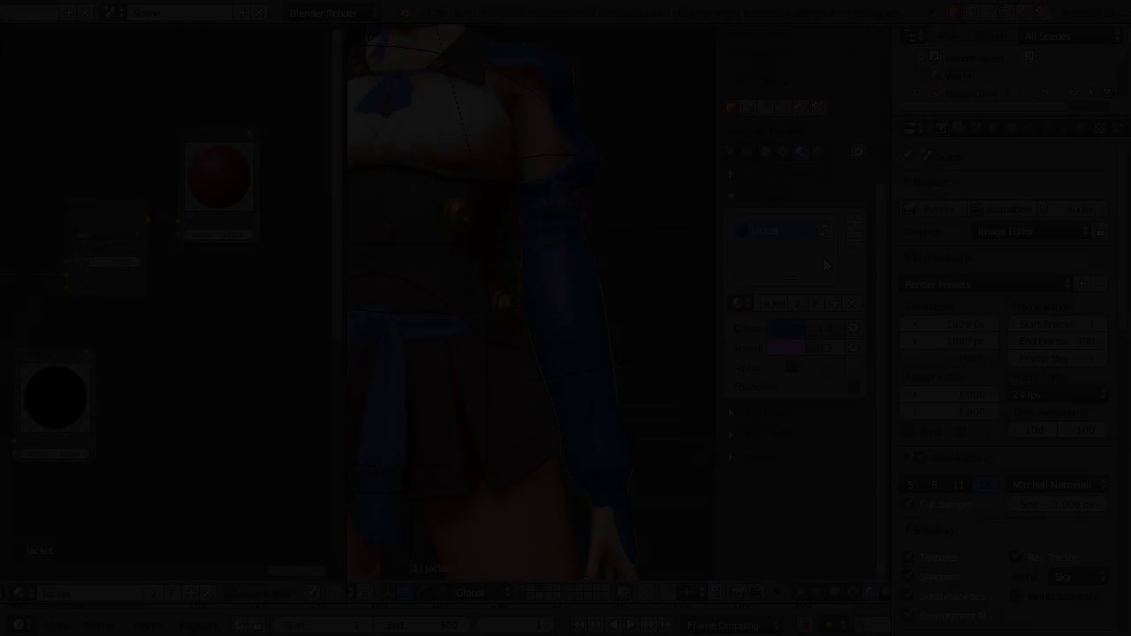